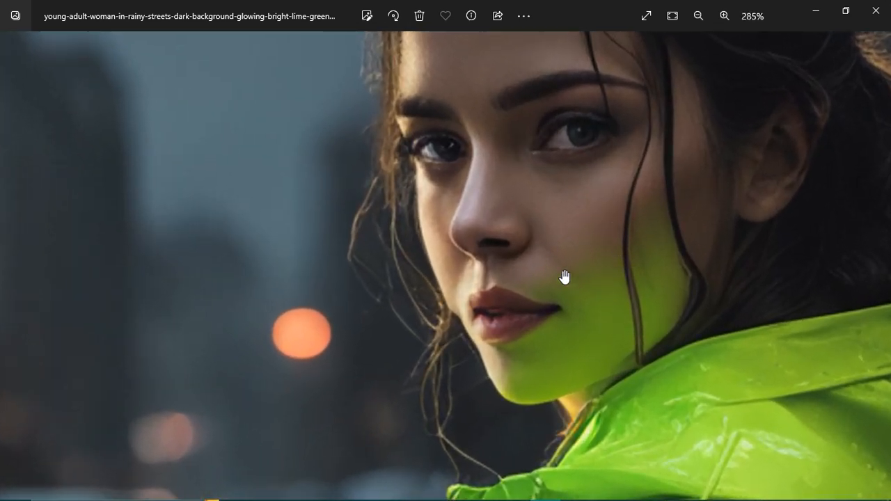
Step: Examine the woman's face and green raincoat in the rainy-street photo at different zoom levels, and close the photo
{"action": "scroll", "coordinate": [523, 250], "scroll_direction": "down", "scroll_amount": 5}
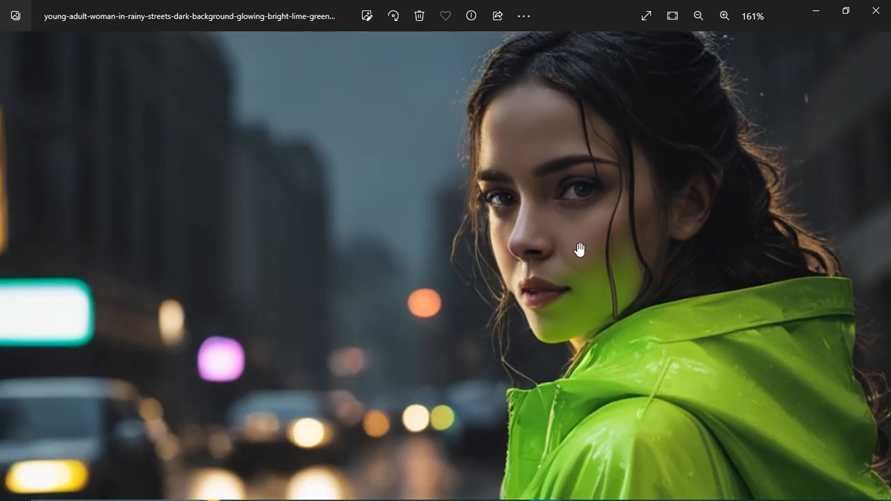
{"action": "scroll", "coordinate": [536, 140], "scroll_direction": "up", "scroll_amount": 1}
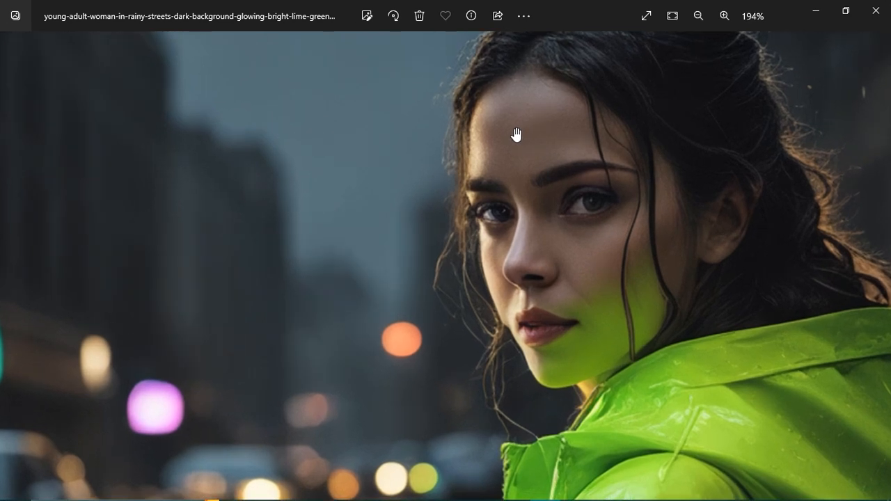
{"action": "scroll", "coordinate": [471, 259], "scroll_direction": "down", "scroll_amount": 3}
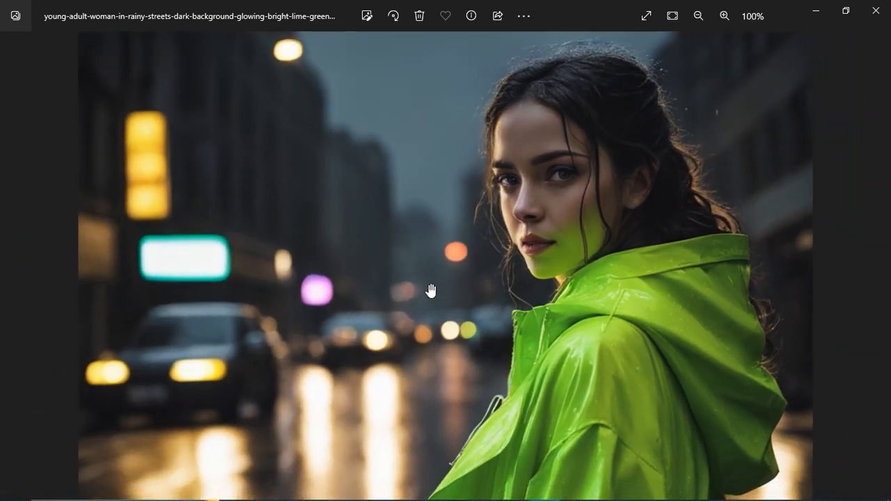
{"action": "scroll", "coordinate": [431, 291], "scroll_direction": "down", "scroll_amount": 1}
{"action": "left_click", "coordinate": [878, 13]}
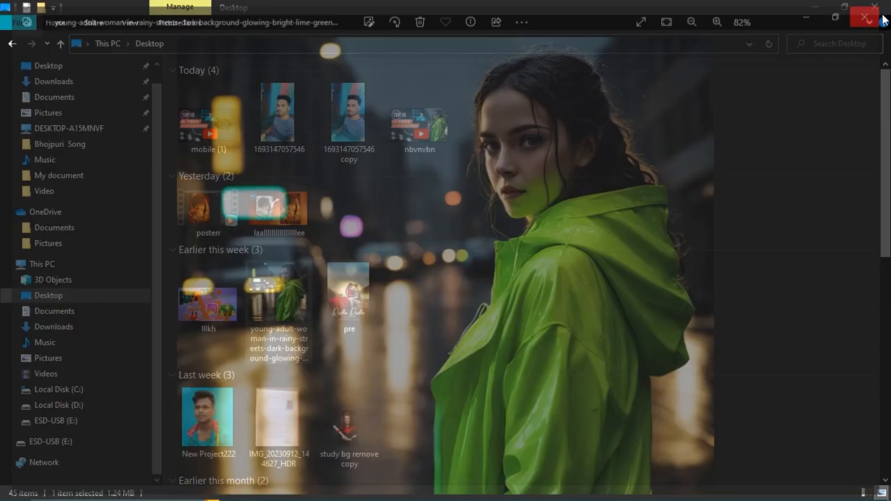
Step: Open the rainy-street photo of the woman in Photoshop and duplicate its Background layer
{"action": "left_click_drag", "start_coordinate": [287, 309], "coordinate": [364, 278]}
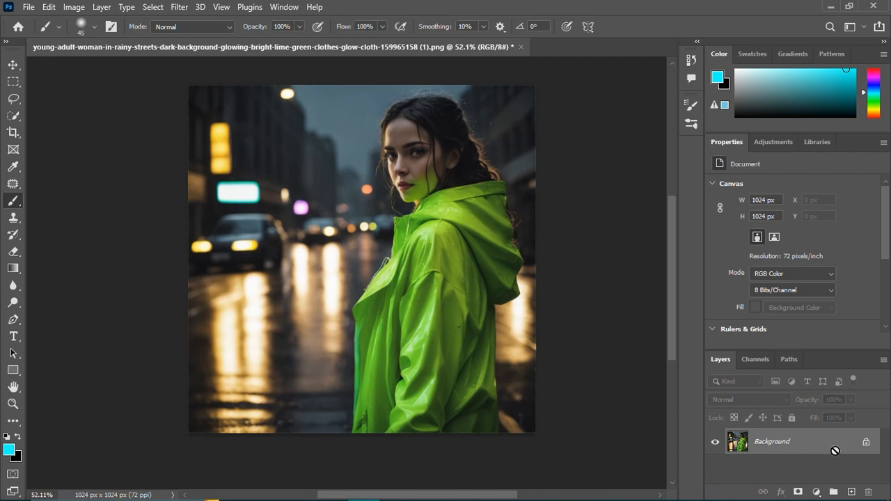
{"action": "key", "text": "ctrl+j"}
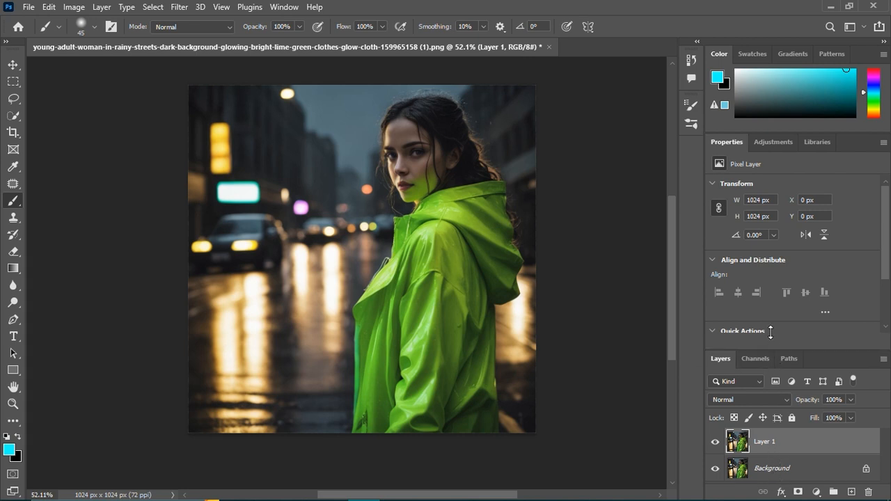
{"action": "left_click_drag", "start_coordinate": [774, 351], "coordinate": [773, 274]}
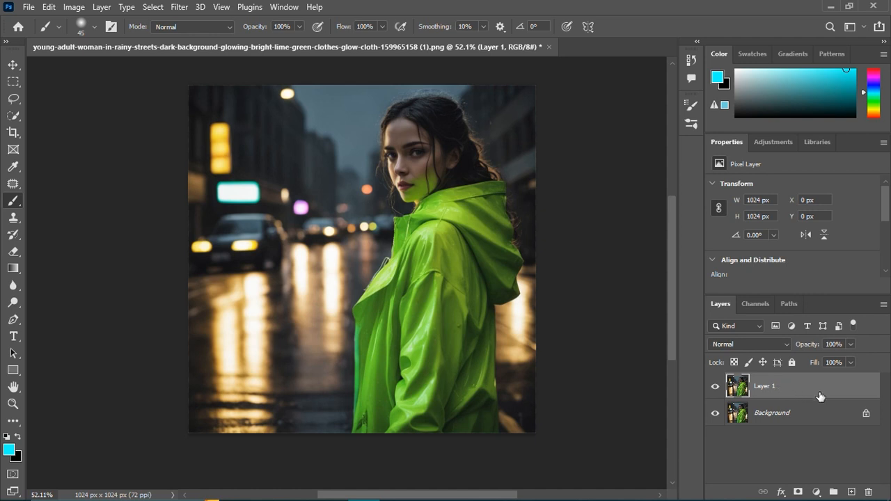
Step: Start the Camera Raw Filter on the duplicated layer and set the Basic Contrast to +17
{"action": "left_click", "coordinate": [181, 7]}
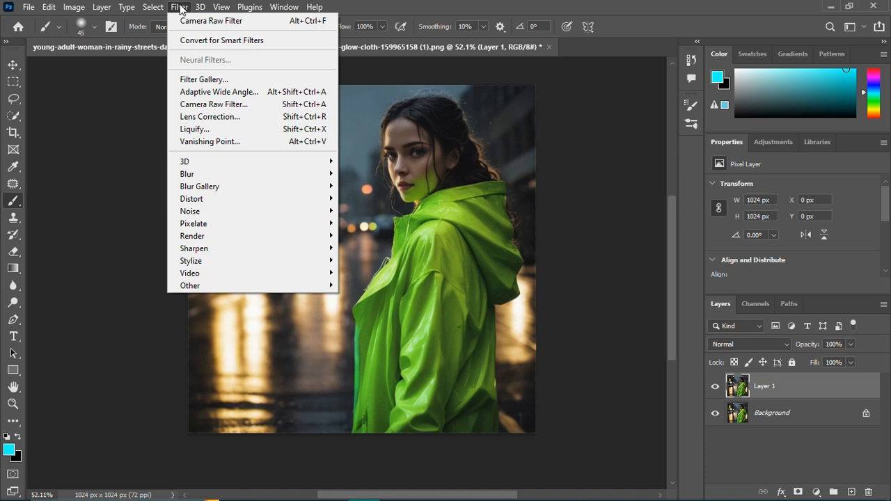
{"action": "left_click", "coordinate": [246, 106]}
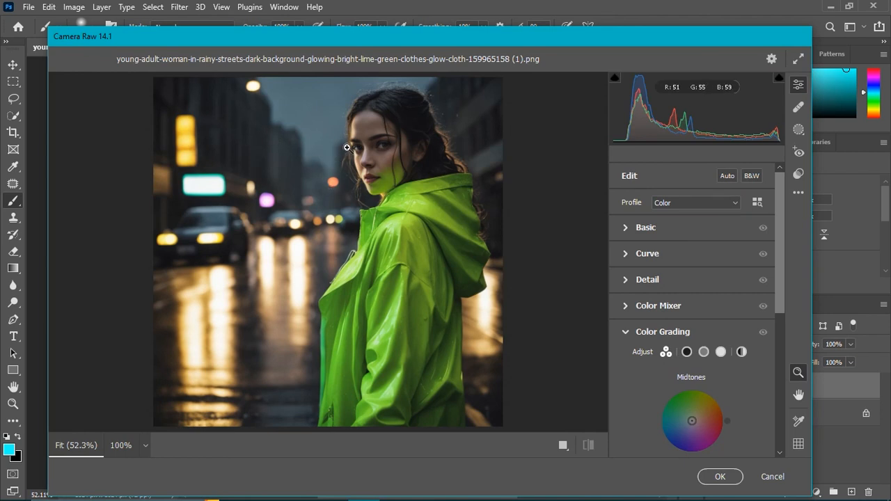
{"action": "scroll", "coordinate": [359, 141], "scroll_direction": "up", "scroll_amount": 2}
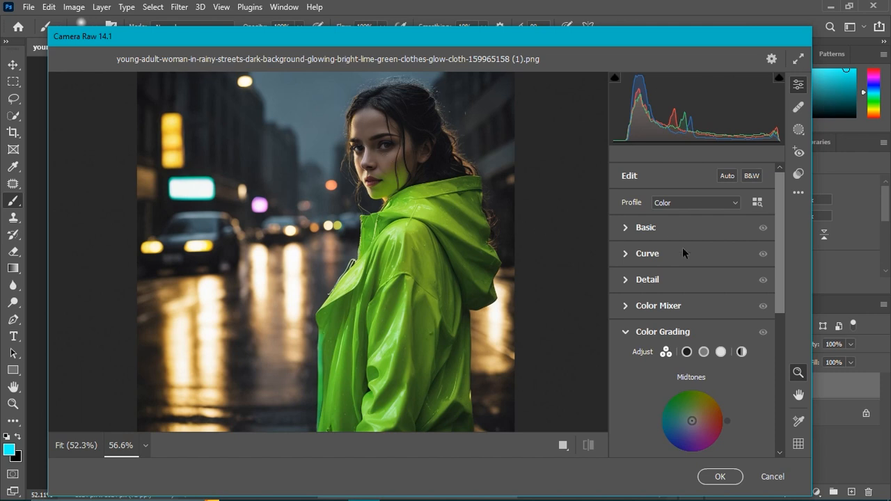
{"action": "left_click", "coordinate": [626, 229]}
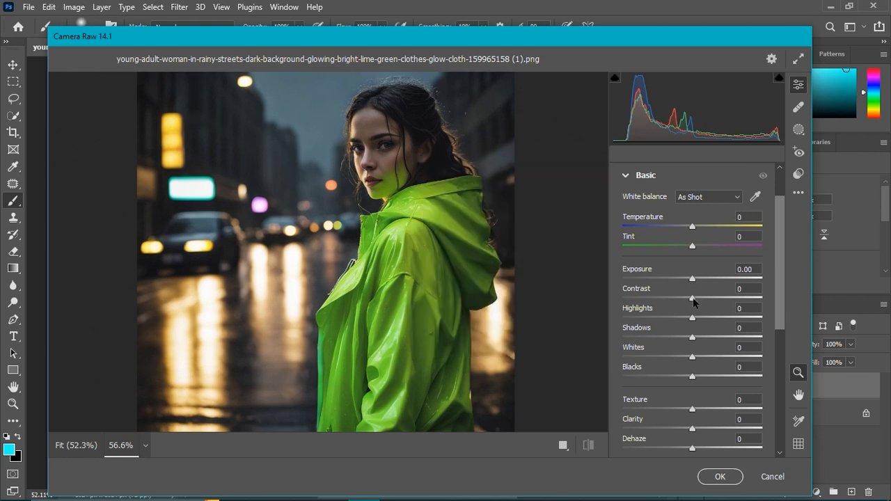
{"action": "mouse_move", "coordinate": [695, 300]}
{"action": "left_mouse_down"}
{"action": "mouse_move", "coordinate": [712, 304]}
{"action": "mouse_move", "coordinate": [705, 300]}
{"action": "left_mouse_up"}
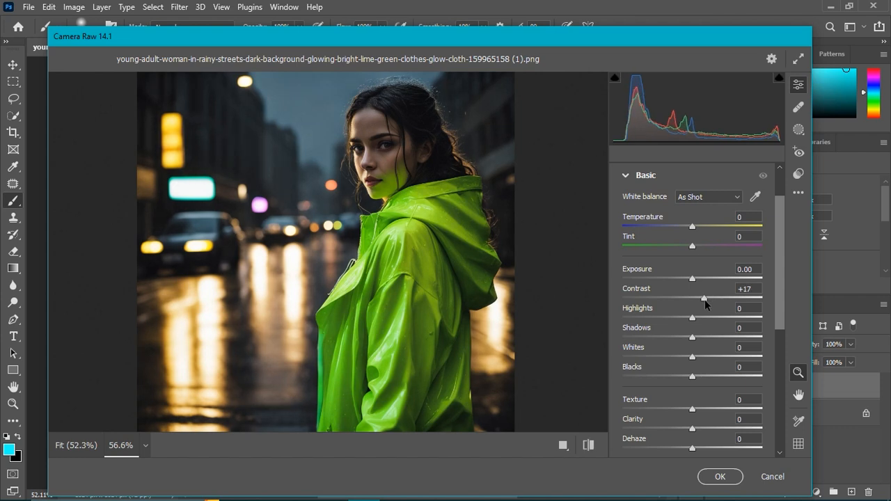
Step: Set the Basic tones to Highlights +22, Shadows +15, Whites +14 and Blacks -17
{"action": "scroll", "coordinate": [414, 139], "scroll_direction": "up", "scroll_amount": 4}
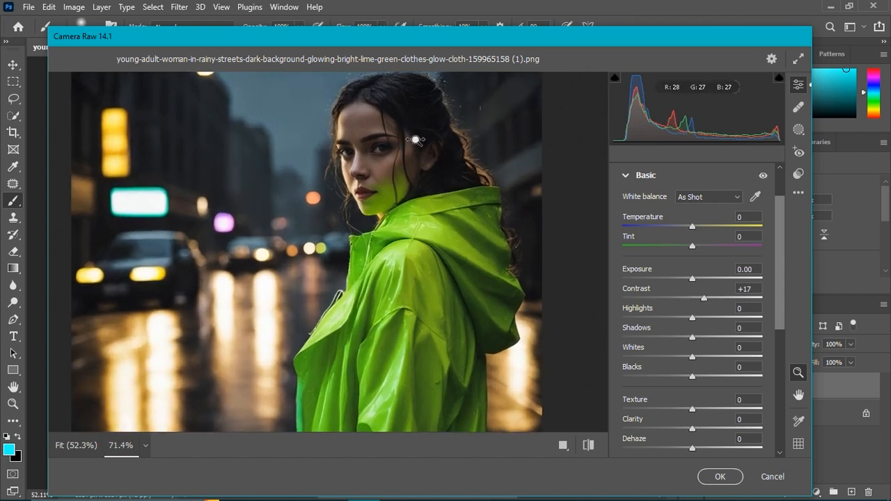
{"action": "scroll", "coordinate": [423, 145], "scroll_direction": "up", "scroll_amount": 1}
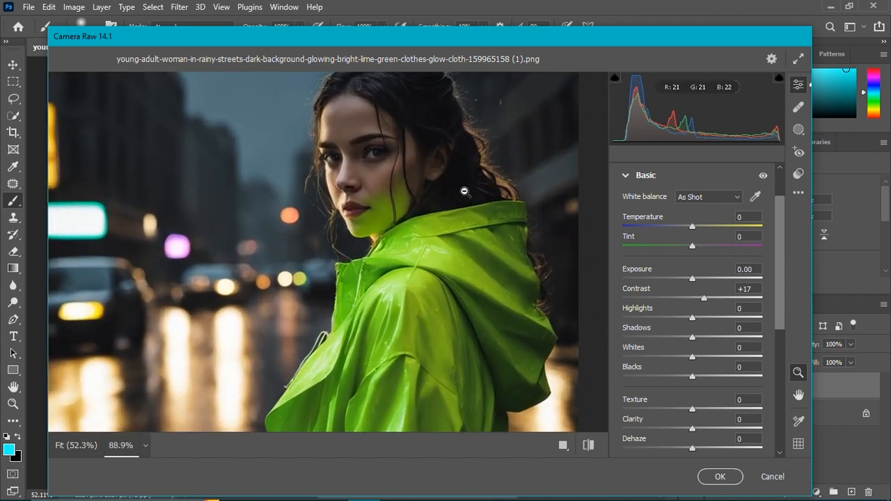
{"action": "left_click_drag", "start_coordinate": [694, 322], "coordinate": [711, 326]}
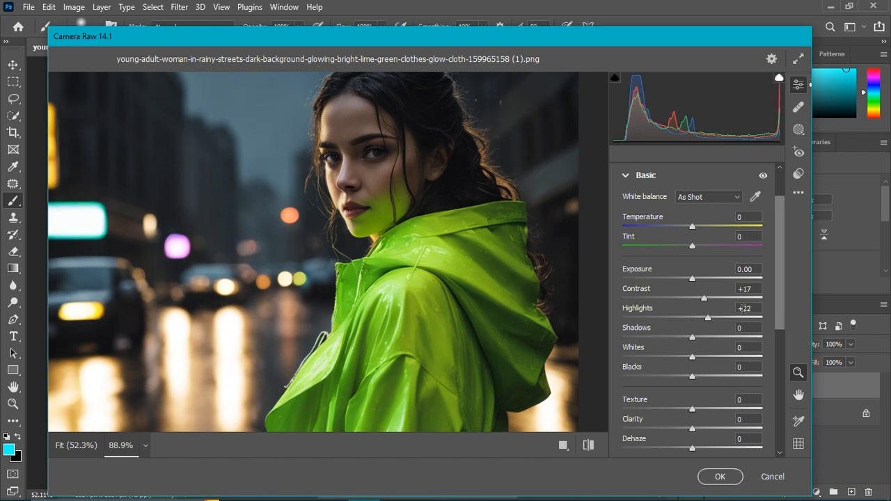
{"action": "mouse_move", "coordinate": [692, 338]}
{"action": "left_mouse_down"}
{"action": "mouse_move", "coordinate": [717, 343]}
{"action": "mouse_move", "coordinate": [693, 350]}
{"action": "mouse_move", "coordinate": [704, 350]}
{"action": "left_mouse_up"}
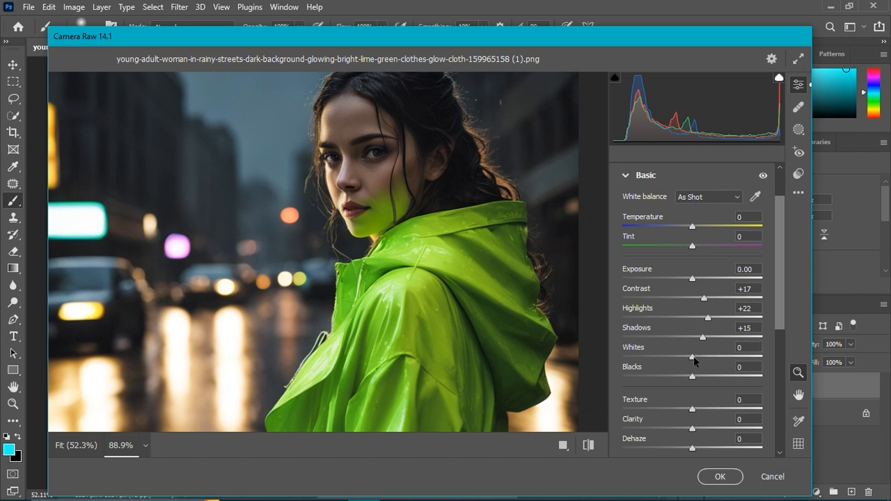
{"action": "left_click_drag", "start_coordinate": [692, 358], "coordinate": [701, 360]}
{"action": "left_click_drag", "start_coordinate": [472, 308], "coordinate": [499, 325]}
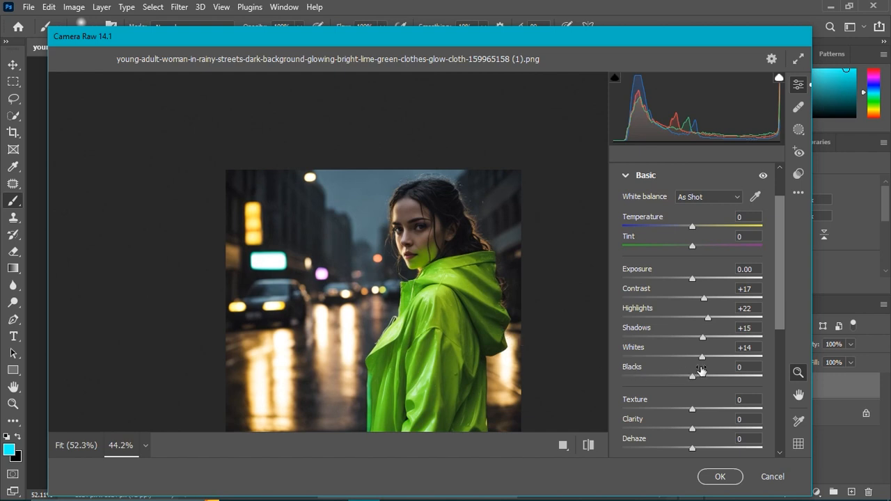
{"action": "left_click_drag", "start_coordinate": [691, 379], "coordinate": [681, 379]}
Step: Set Texture to +100 and Clarity to +50
{"action": "left_click_drag", "start_coordinate": [421, 238], "coordinate": [456, 260]}
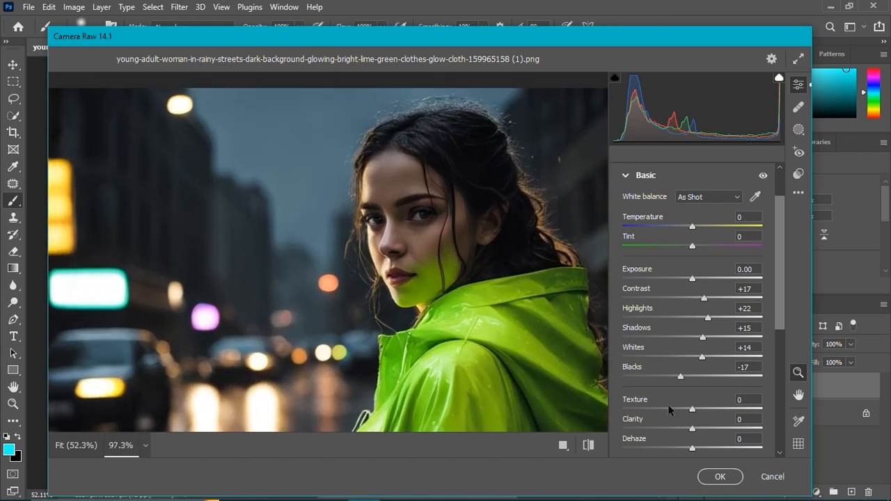
{"action": "left_click_drag", "start_coordinate": [694, 415], "coordinate": [762, 411]}
{"action": "left_click_drag", "start_coordinate": [691, 432], "coordinate": [728, 433]}
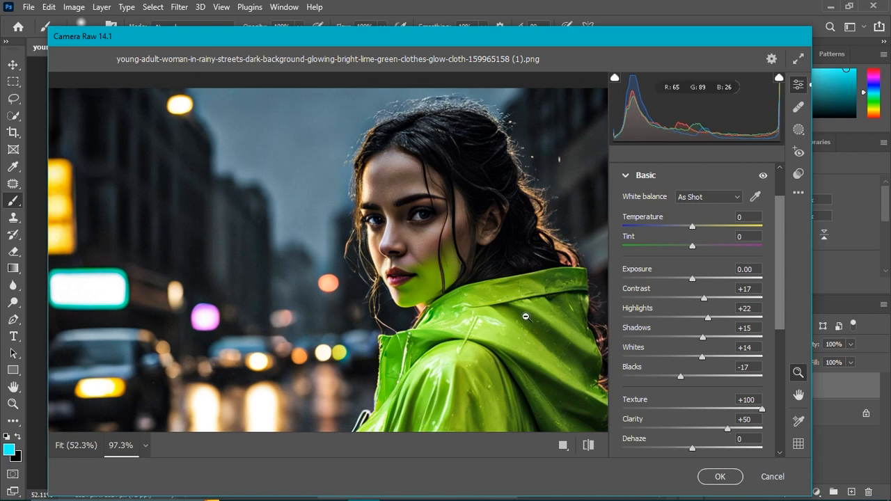
Step: Check the detail on the woman's face up close and reduce Clarity to +41
{"action": "scroll", "coordinate": [424, 201], "scroll_direction": "up", "scroll_amount": 5}
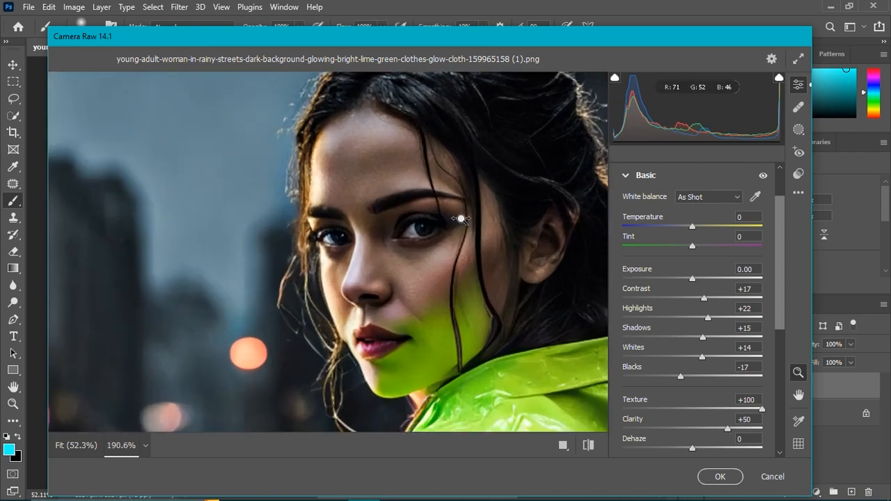
{"action": "scroll", "coordinate": [460, 226], "scroll_direction": "down", "scroll_amount": 6}
{"action": "scroll", "coordinate": [401, 240], "scroll_direction": "down", "scroll_amount": 1}
{"action": "scroll", "coordinate": [440, 231], "scroll_direction": "up", "scroll_amount": 6}
{"action": "scroll", "coordinate": [498, 247], "scroll_direction": "down", "scroll_amount": 4}
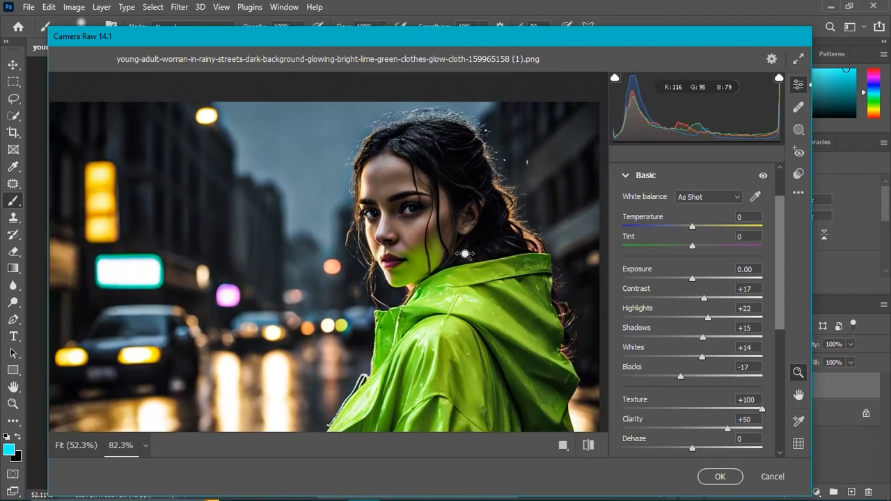
{"action": "scroll", "coordinate": [464, 254], "scroll_direction": "down", "scroll_amount": 1}
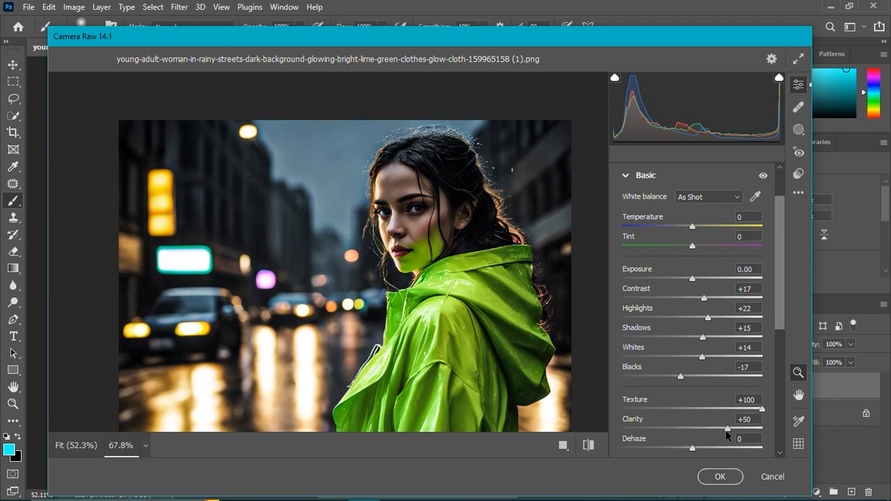
{"action": "left_click_drag", "start_coordinate": [727, 428], "coordinate": [720, 429]}
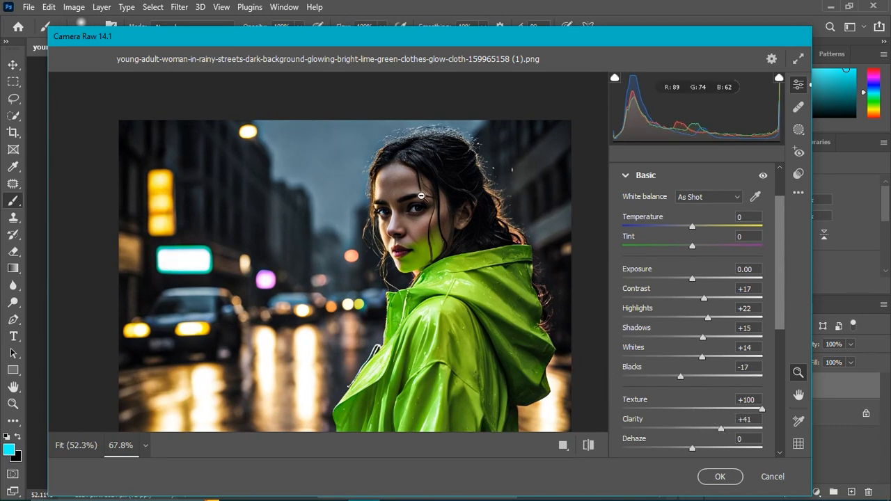
{"action": "scroll", "coordinate": [422, 197], "scroll_direction": "up", "scroll_amount": 4}
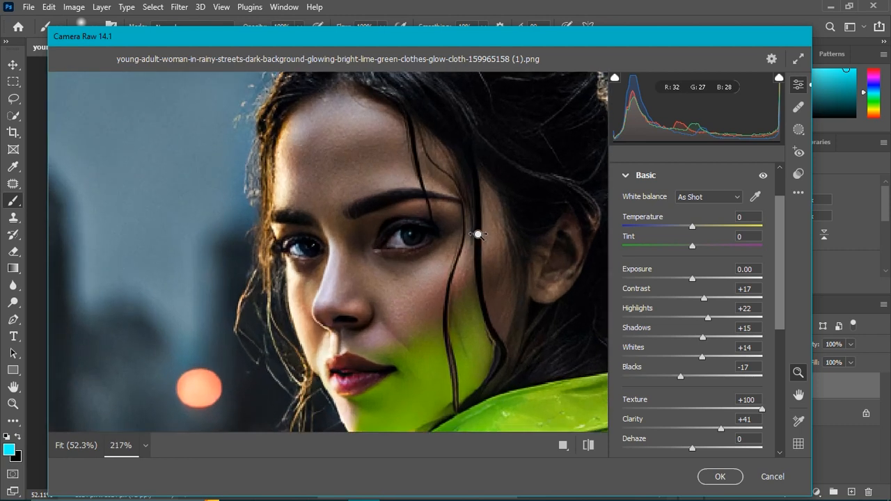
{"action": "scroll", "coordinate": [477, 235], "scroll_direction": "down", "scroll_amount": 5}
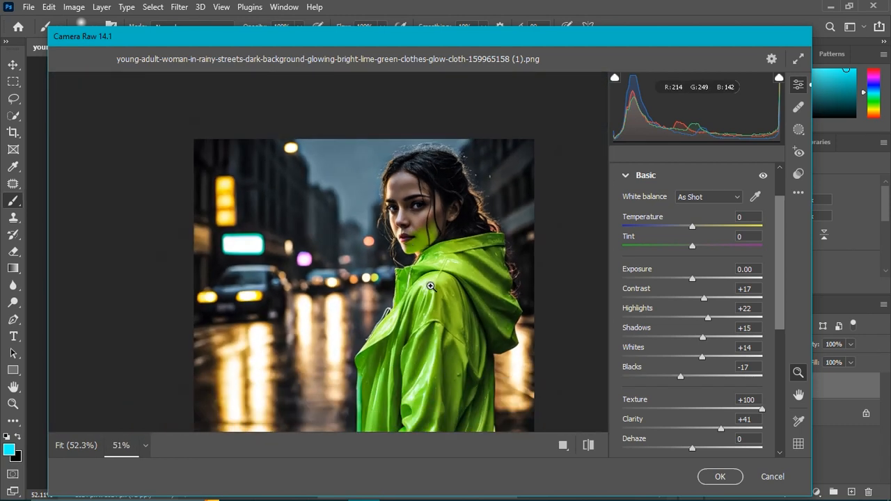
Step: Shape the point curve with black point output 8, white point output 228 and an added point at input 189, output 175
{"action": "scroll", "coordinate": [647, 440], "scroll_direction": "down", "scroll_amount": 2}
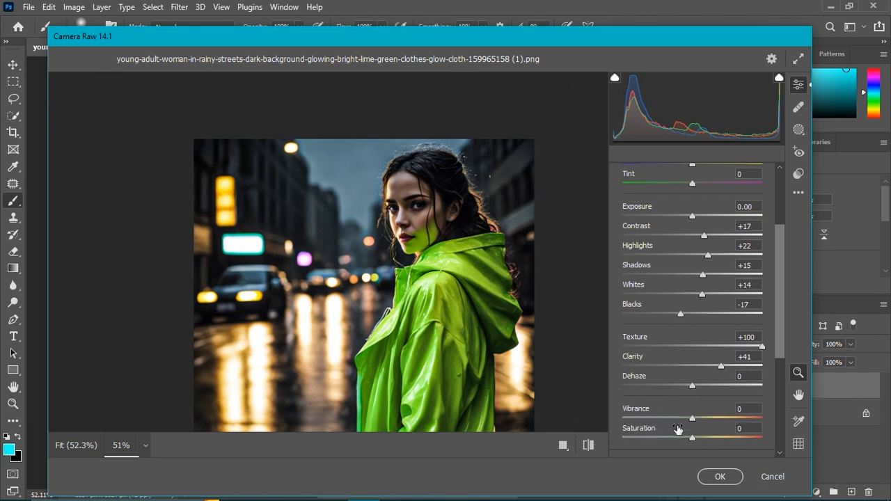
{"action": "scroll", "coordinate": [703, 435], "scroll_direction": "down", "scroll_amount": 2}
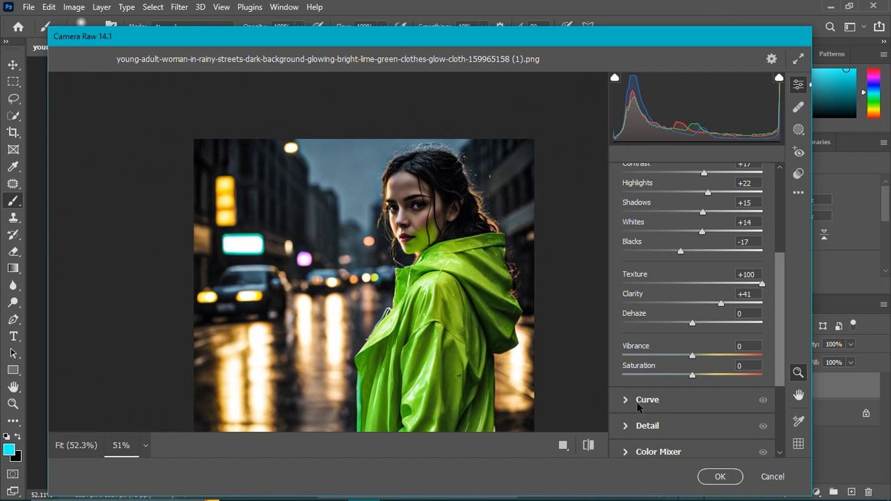
{"action": "left_click", "coordinate": [628, 402]}
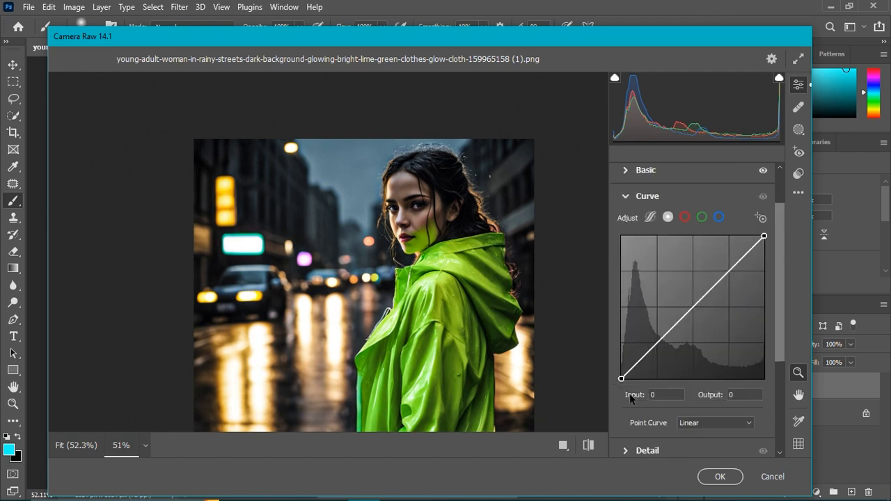
{"action": "left_click_drag", "start_coordinate": [621, 379], "coordinate": [621, 374]}
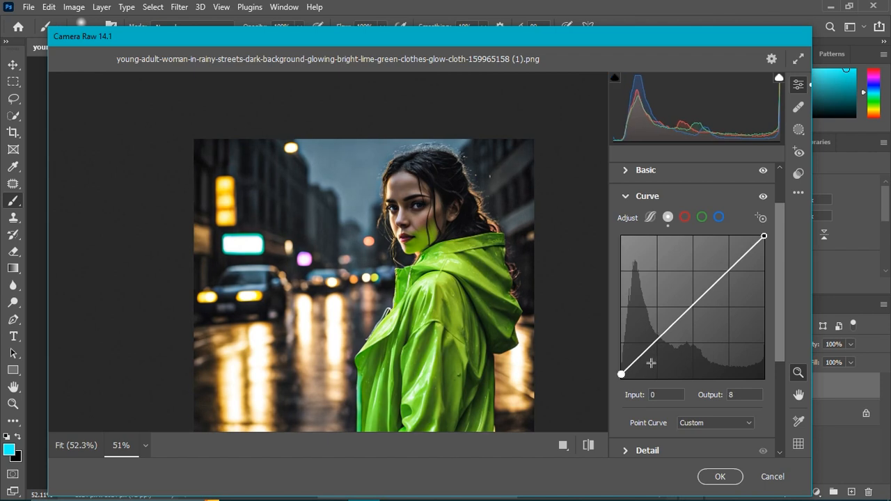
{"action": "left_click_drag", "start_coordinate": [764, 236], "coordinate": [764, 250]}
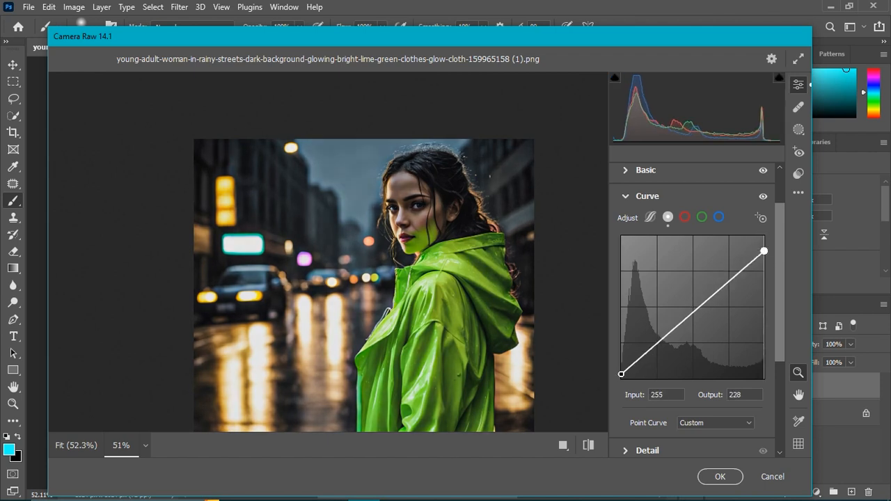
{"action": "left_click_drag", "start_coordinate": [727, 285], "coordinate": [726, 280]}
Step: Compare the photo with its default settings, return to the current adjustments and examine the whole picture
{"action": "mouse_move", "coordinate": [433, 215]}
{"action": "left_mouse_down"}
{"action": "mouse_move", "coordinate": [466, 228]}
{"action": "mouse_move", "coordinate": [441, 230]}
{"action": "left_mouse_up"}
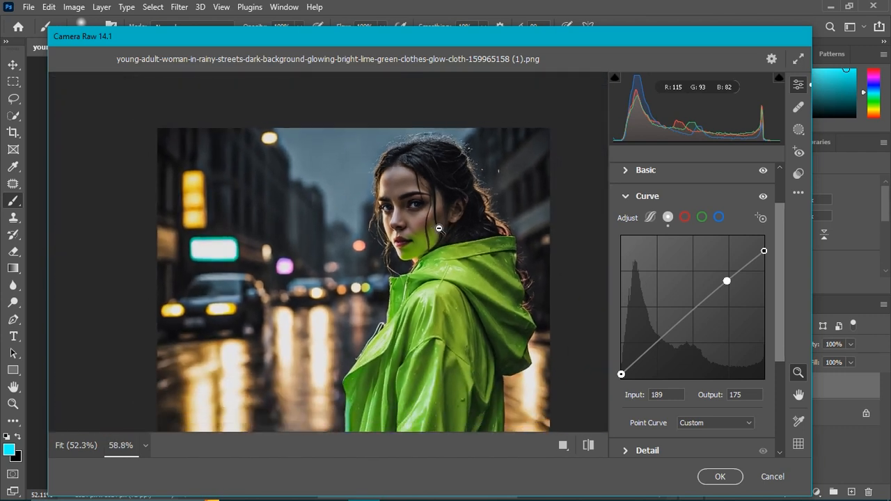
{"action": "left_click", "coordinate": [588, 445]}
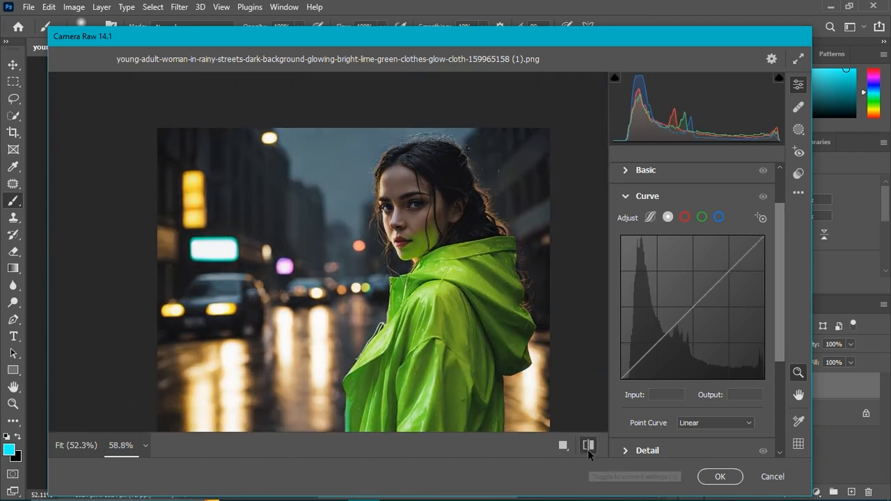
{"action": "left_click", "coordinate": [587, 445]}
{"action": "left_click_drag", "start_coordinate": [499, 340], "coordinate": [468, 346]}
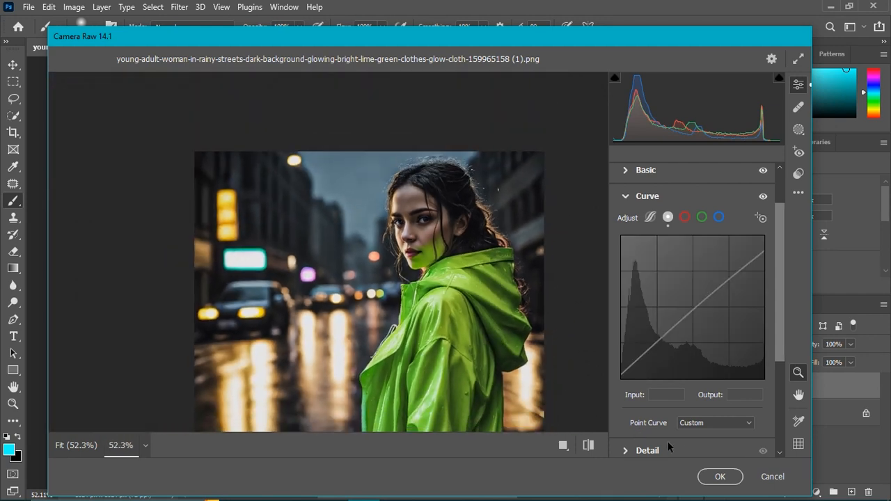
Step: Set the Detail Sharpening amount to 13
{"action": "scroll", "coordinate": [623, 431], "scroll_direction": "down", "scroll_amount": 2}
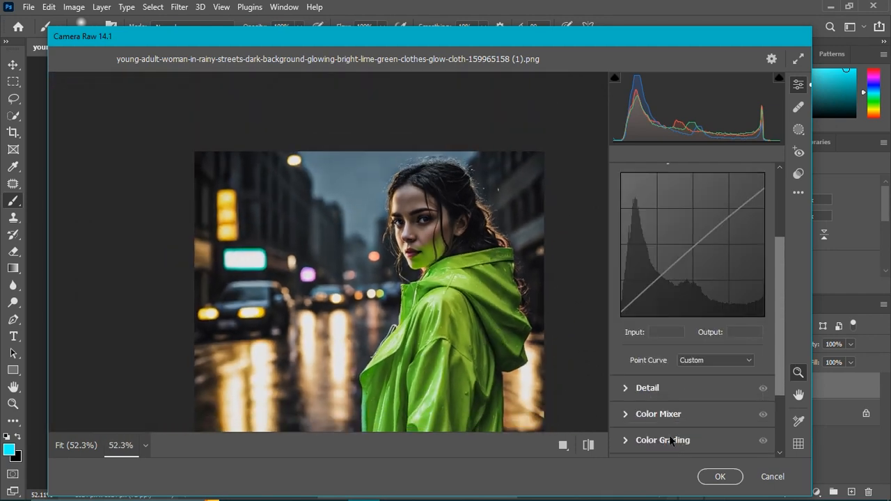
{"action": "left_click", "coordinate": [625, 389]}
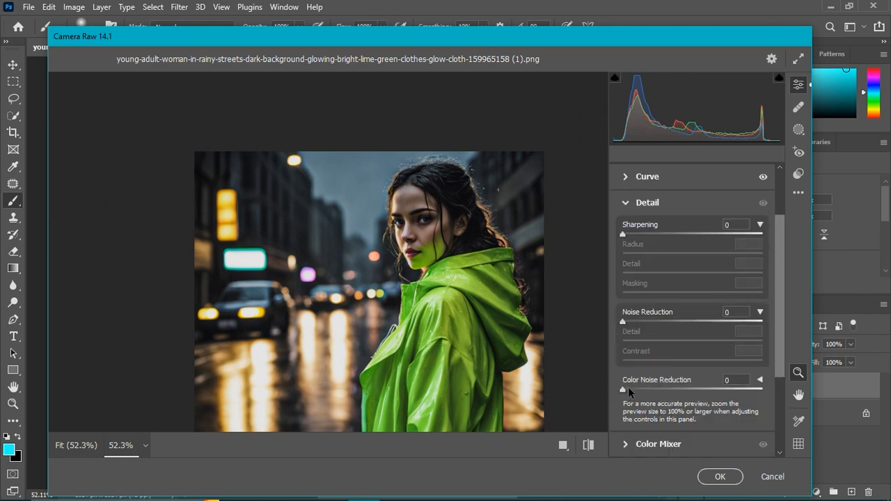
{"action": "left_click_drag", "start_coordinate": [625, 238], "coordinate": [635, 240]}
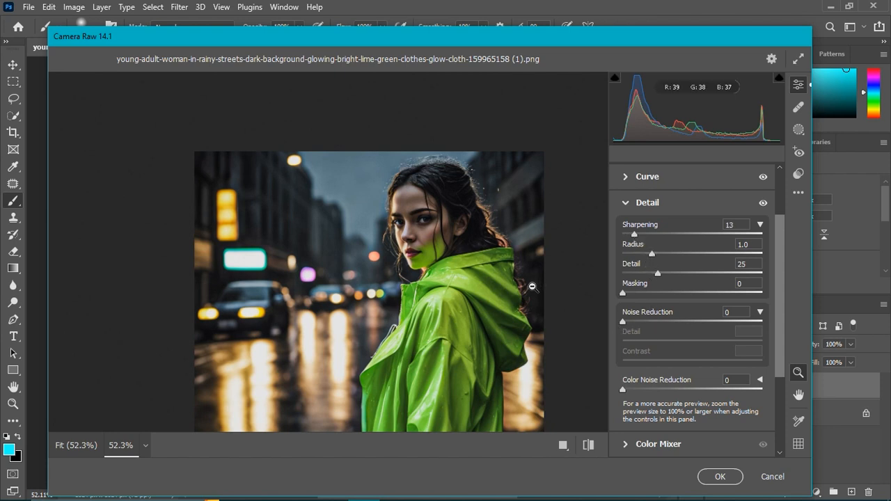
Step: Set Noise Reduction to 19 with Contrast 3, and Color Noise Reduction to 63, checking the face and coat up close
{"action": "scroll", "coordinate": [474, 265], "scroll_direction": "up", "scroll_amount": 5}
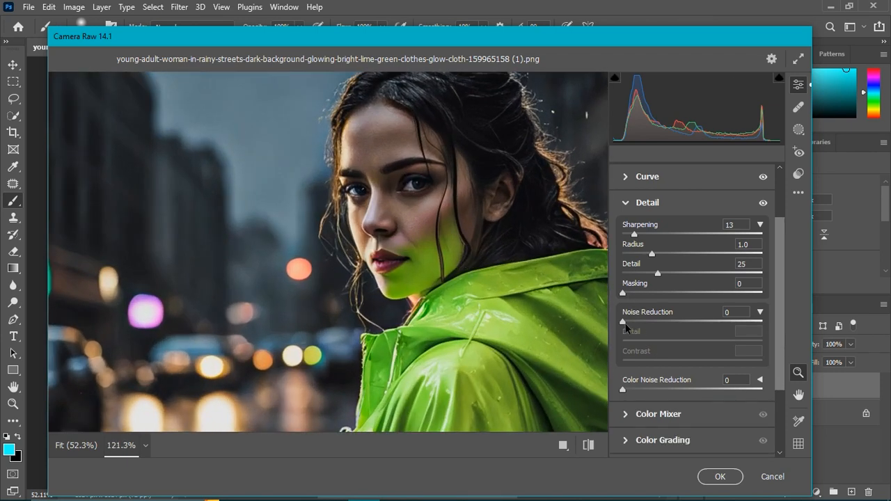
{"action": "left_click_drag", "start_coordinate": [624, 322], "coordinate": [638, 322]}
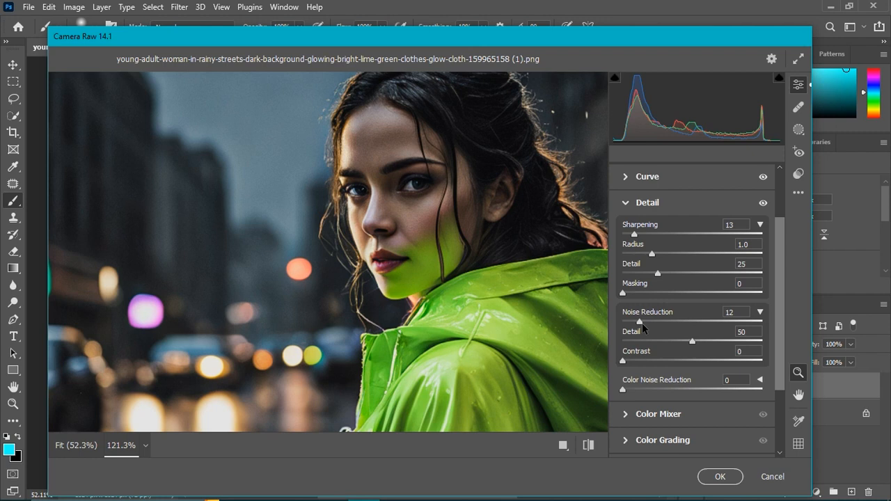
{"action": "left_click_drag", "start_coordinate": [641, 322], "coordinate": [649, 323]}
{"action": "scroll", "coordinate": [471, 270], "scroll_direction": "down", "scroll_amount": 10}
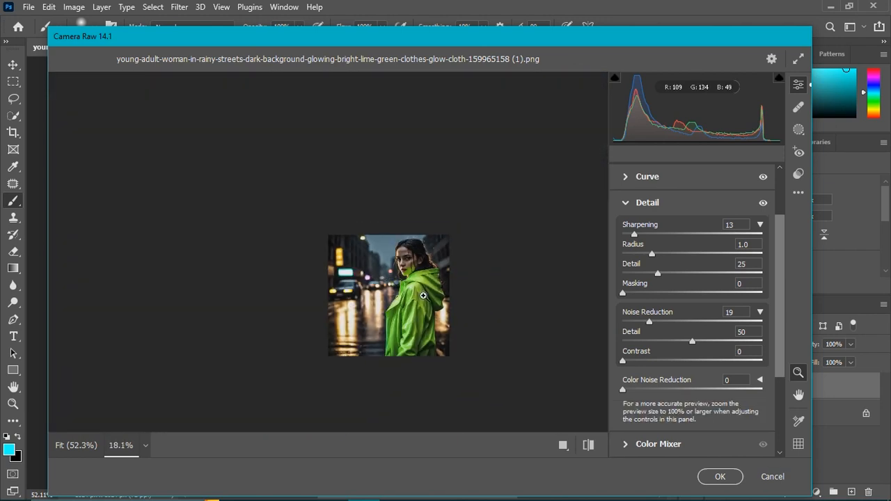
{"action": "scroll", "coordinate": [427, 297], "scroll_direction": "up", "scroll_amount": 5}
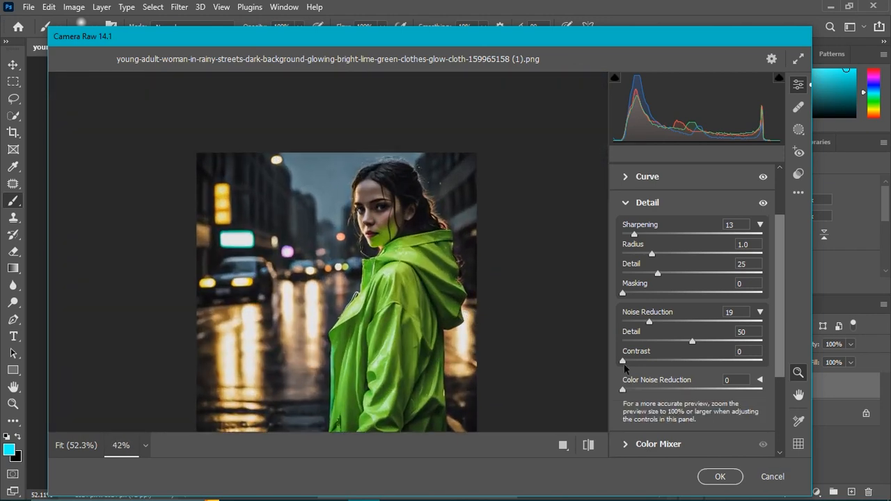
{"action": "left_click_drag", "start_coordinate": [623, 361], "coordinate": [627, 362]}
{"action": "left_click_drag", "start_coordinate": [624, 392], "coordinate": [712, 394]}
Step: Shift the Greens hue to -64 in the HSL Color Mixer to turn the green coat yellow
{"action": "scroll", "coordinate": [691, 415], "scroll_direction": "down", "scroll_amount": 1}
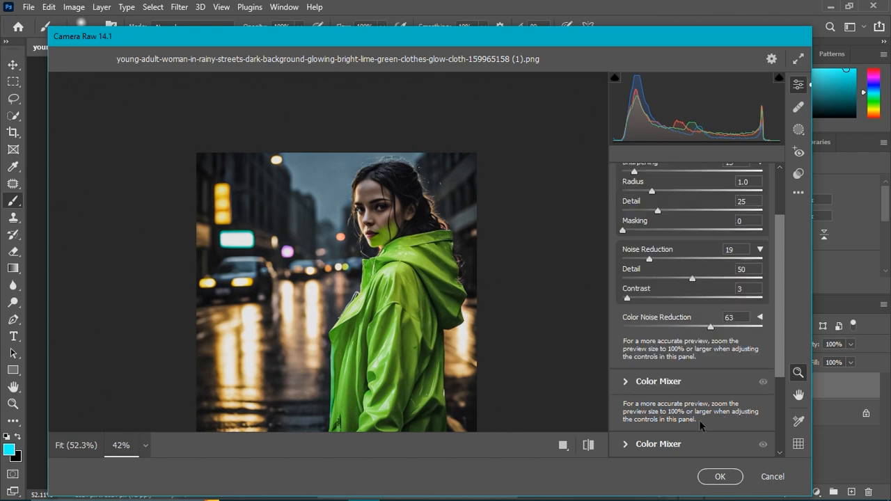
{"action": "left_click", "coordinate": [629, 381]}
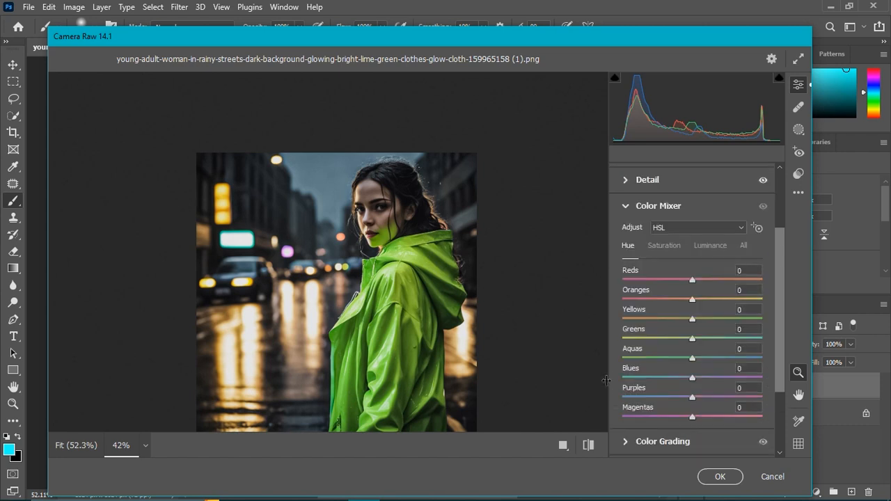
{"action": "key", "text": "space"}
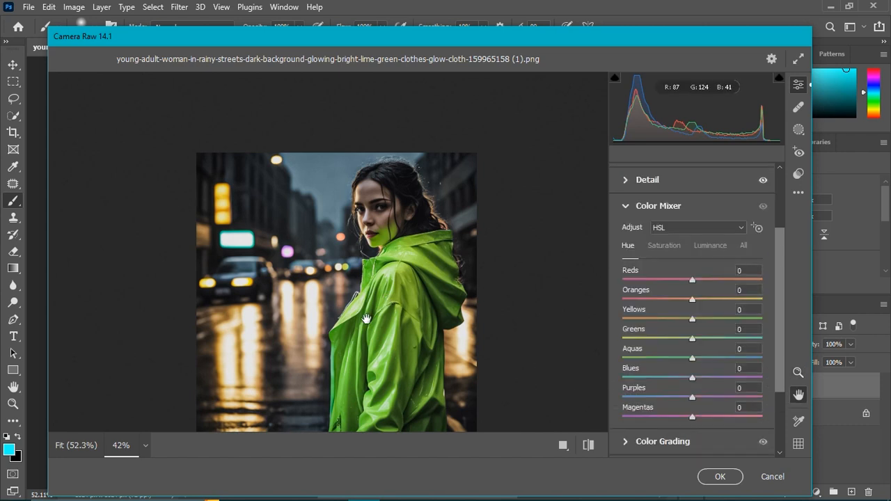
{"action": "left_click_drag", "start_coordinate": [368, 317], "coordinate": [381, 288]}
{"action": "left_click_drag", "start_coordinate": [389, 240], "coordinate": [401, 247]}
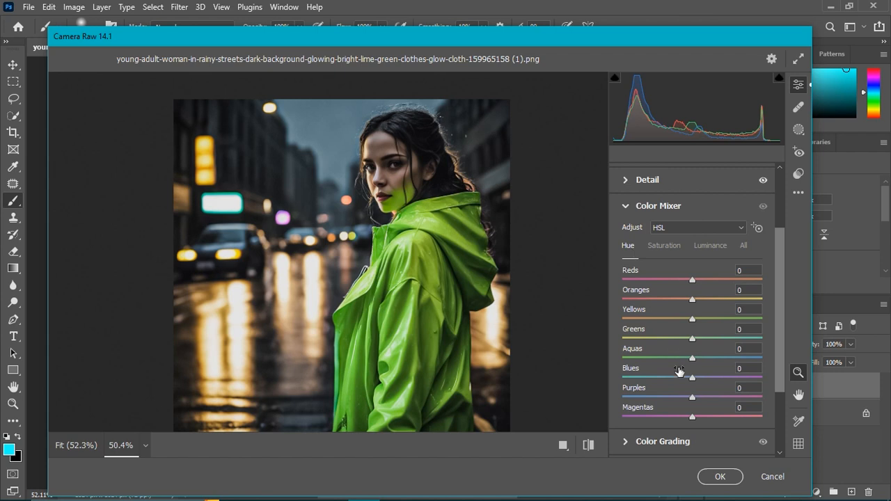
{"action": "left_click_drag", "start_coordinate": [692, 341], "coordinate": [649, 341]}
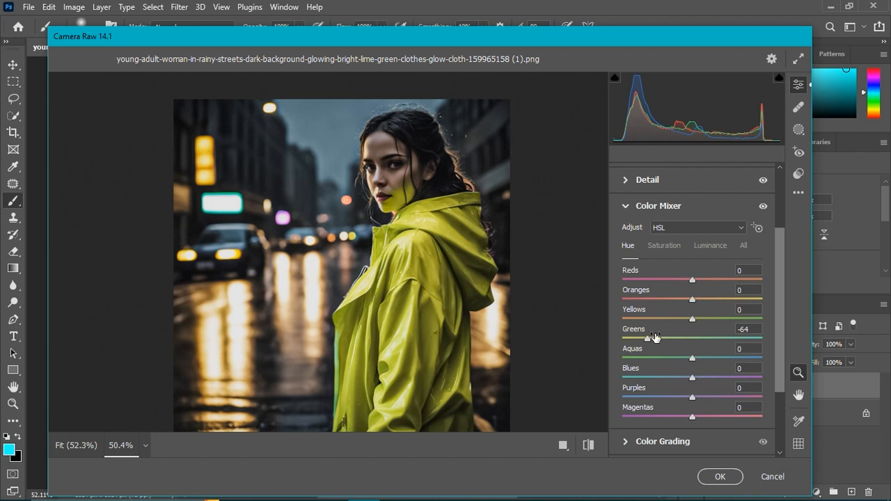
Step: Set the Color Mixer saturation of Greens to +37 and Yellows to +44
{"action": "left_click", "coordinate": [663, 246]}
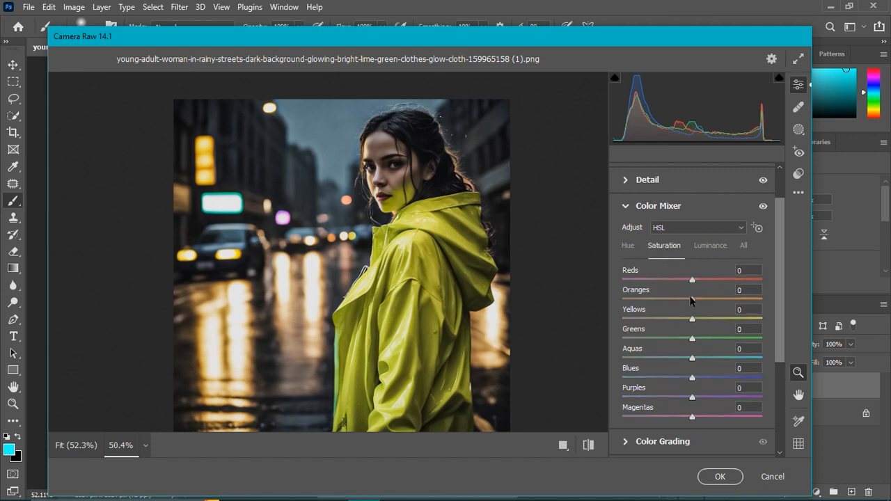
{"action": "left_click_drag", "start_coordinate": [691, 339], "coordinate": [719, 340]}
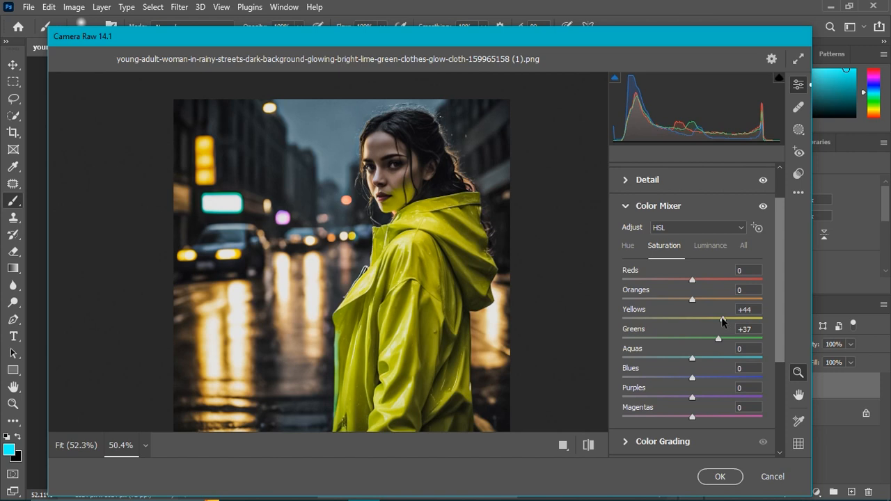
Step: Set the Color Mixer hue of Yellows to -69 and Oranges to -17
{"action": "left_click", "coordinate": [627, 245]}
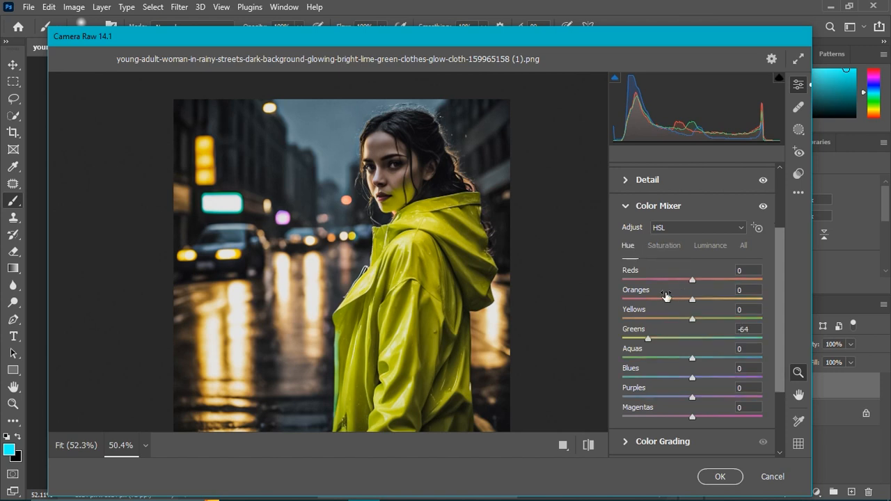
{"action": "left_click_drag", "start_coordinate": [693, 321], "coordinate": [647, 321]}
{"action": "left_click_drag", "start_coordinate": [399, 186], "coordinate": [401, 225]}
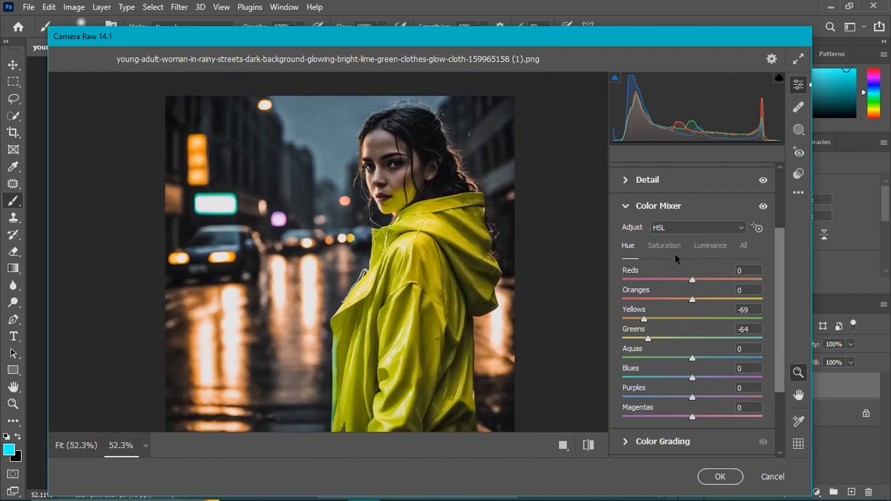
{"action": "mouse_move", "coordinate": [693, 300]}
{"action": "left_mouse_down"}
{"action": "mouse_move", "coordinate": [749, 300]}
{"action": "mouse_move", "coordinate": [681, 301]}
{"action": "left_mouse_up"}
{"action": "left_click_drag", "start_coordinate": [428, 174], "coordinate": [471, 201]}
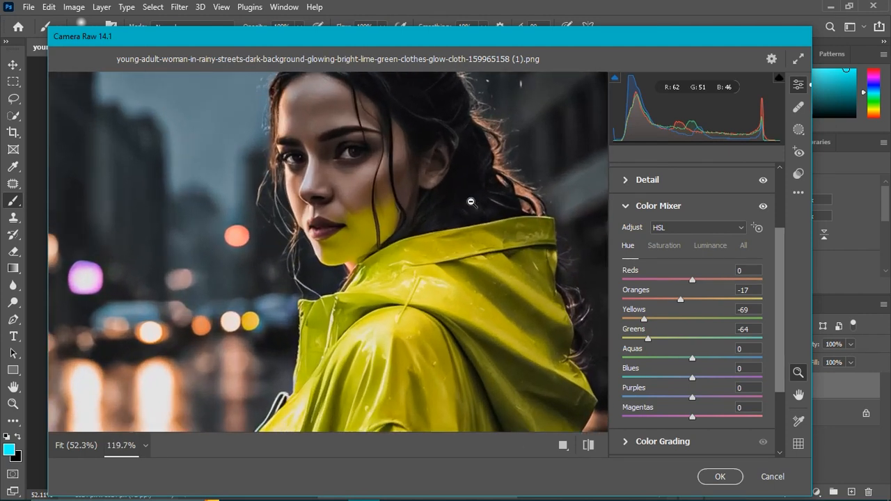
Step: Set the Oranges saturation to +32 and the Oranges luminance to +50
{"action": "left_click", "coordinate": [665, 246]}
{"action": "left_click_drag", "start_coordinate": [697, 298], "coordinate": [716, 300]}
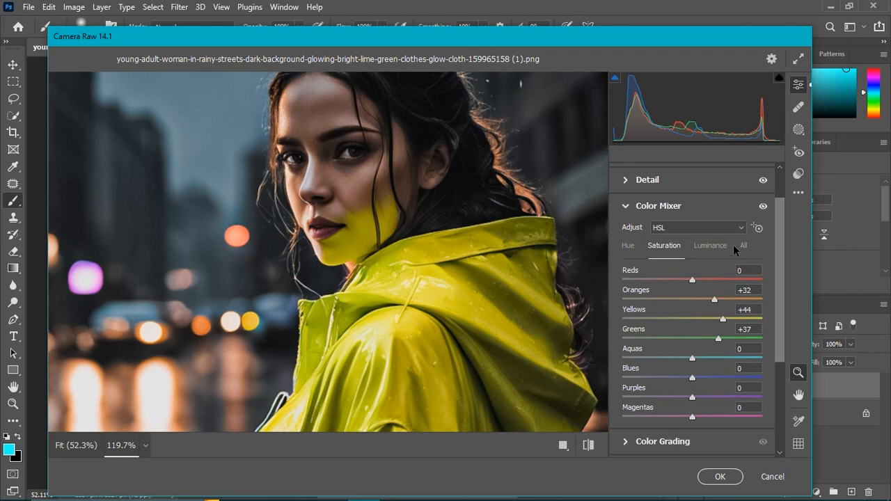
{"action": "left_click", "coordinate": [712, 245]}
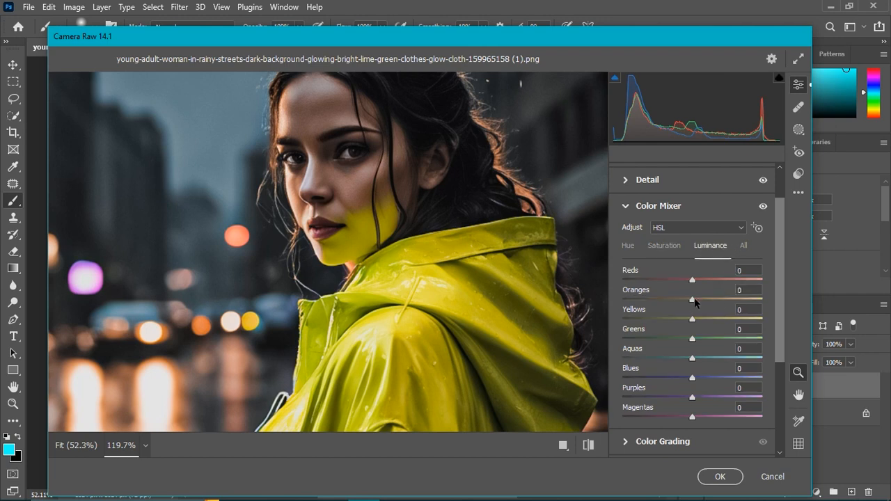
{"action": "left_click_drag", "start_coordinate": [695, 302], "coordinate": [730, 301]}
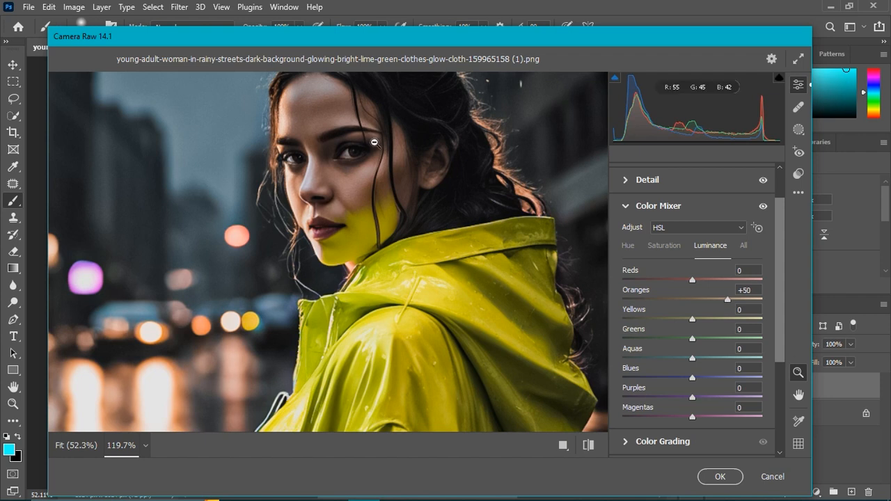
Step: Compare the woman's face with the default settings, return to the current adjustments and examine the colours across the whole picture
{"action": "scroll", "coordinate": [395, 153], "scroll_direction": "up", "scroll_amount": 3}
{"action": "scroll", "coordinate": [395, 153], "scroll_direction": "up", "scroll_amount": 1}
{"action": "left_click_drag", "start_coordinate": [395, 154], "coordinate": [410, 222]}
{"action": "left_click", "coordinate": [587, 445]}
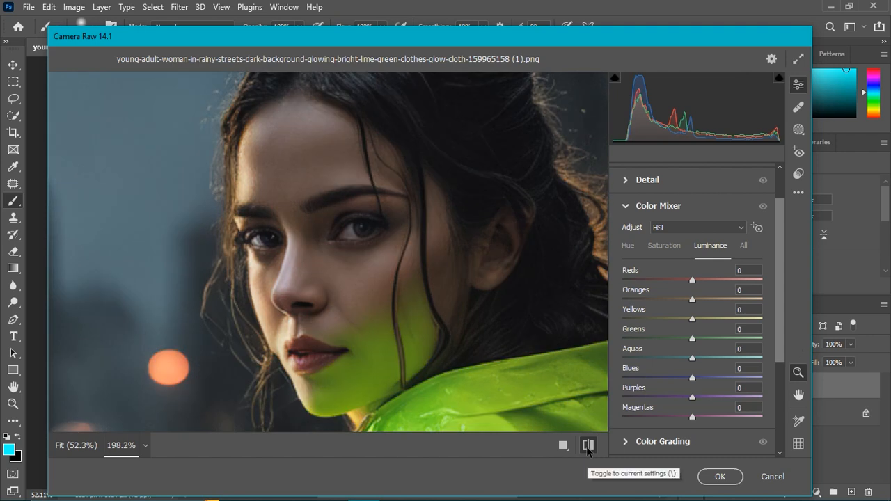
{"action": "left_click", "coordinate": [587, 446]}
{"action": "scroll", "coordinate": [519, 362], "scroll_direction": "down", "scroll_amount": 2}
{"action": "scroll", "coordinate": [519, 362], "scroll_direction": "down", "scroll_amount": 8}
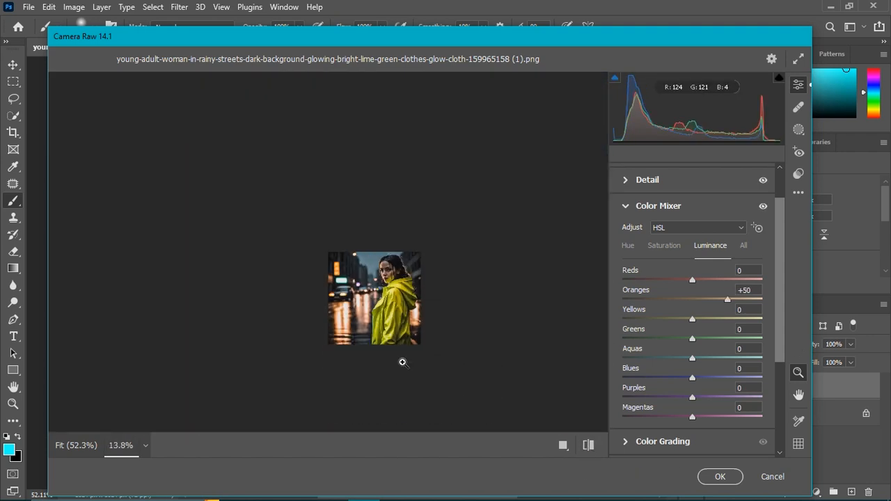
{"action": "scroll", "coordinate": [445, 341], "scroll_direction": "up", "scroll_amount": 3}
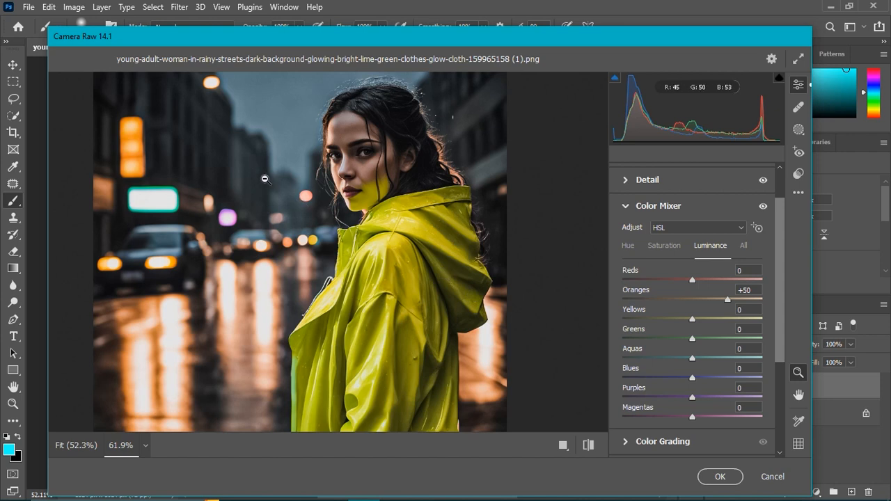
{"action": "scroll", "coordinate": [283, 127], "scroll_direction": "up", "scroll_amount": 3}
{"action": "scroll", "coordinate": [302, 137], "scroll_direction": "down", "scroll_amount": 3}
{"action": "scroll", "coordinate": [276, 143], "scroll_direction": "down", "scroll_amount": 2}
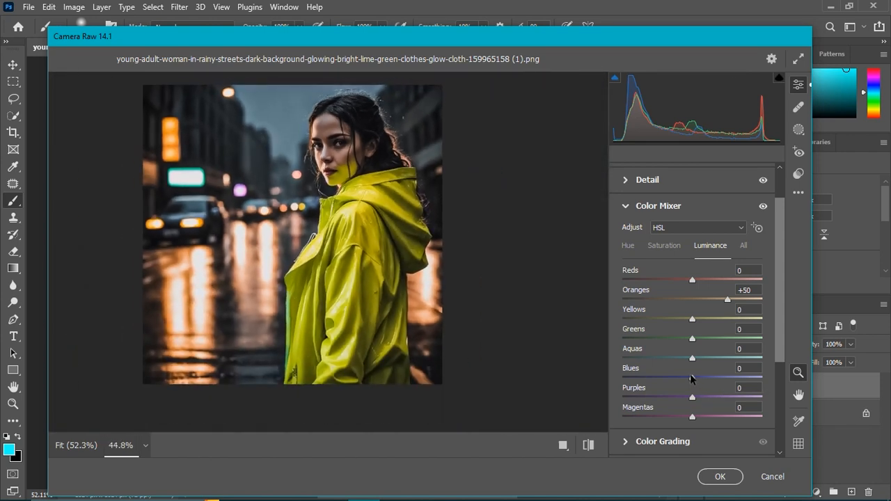
Step: Raise the Blues saturation and shift the Blues hue to -71 to make the sky teal
{"action": "left_click", "coordinate": [660, 244]}
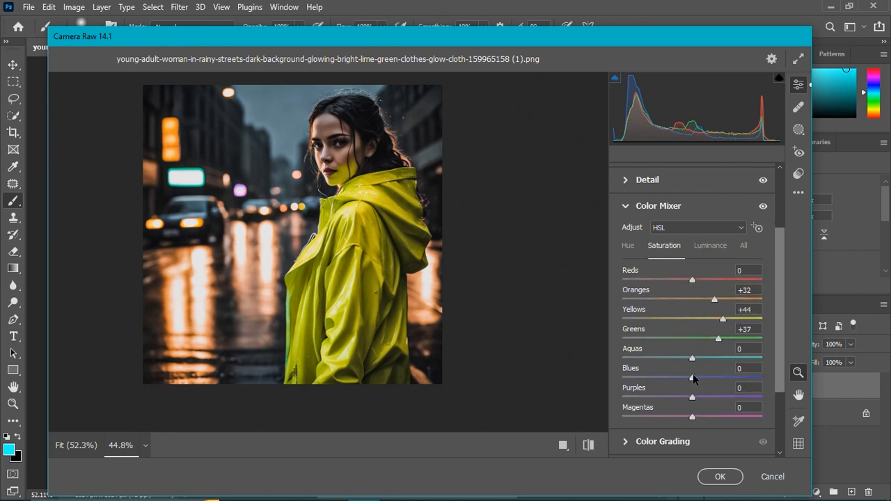
{"action": "left_click_drag", "start_coordinate": [693, 379], "coordinate": [714, 379]}
{"action": "left_click", "coordinate": [627, 245]}
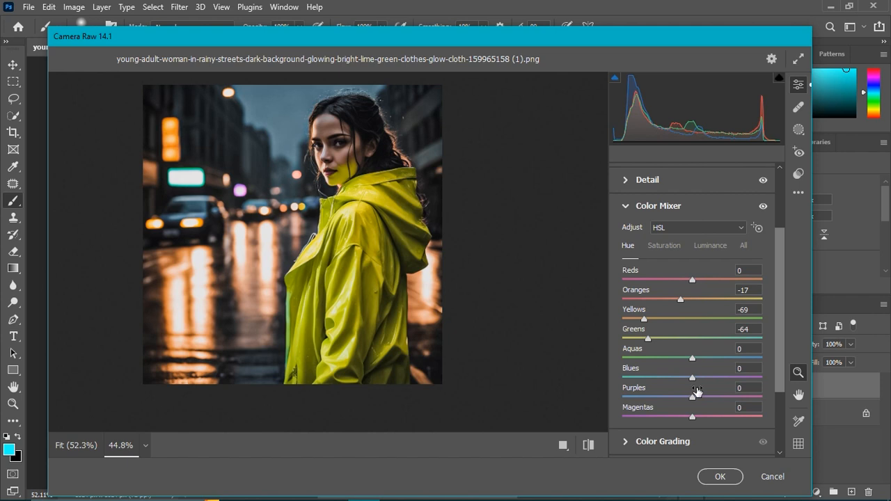
{"action": "left_click_drag", "start_coordinate": [693, 379], "coordinate": [643, 380]}
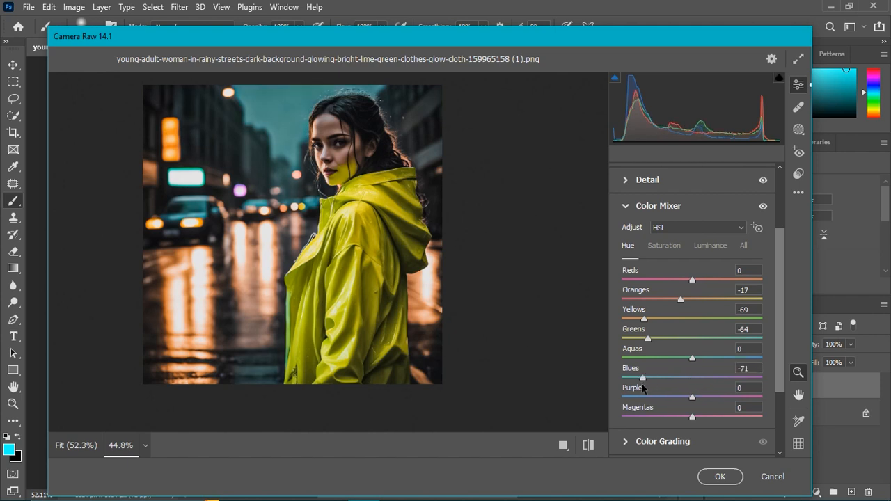
{"action": "left_click_drag", "start_coordinate": [299, 110], "coordinate": [311, 135]}
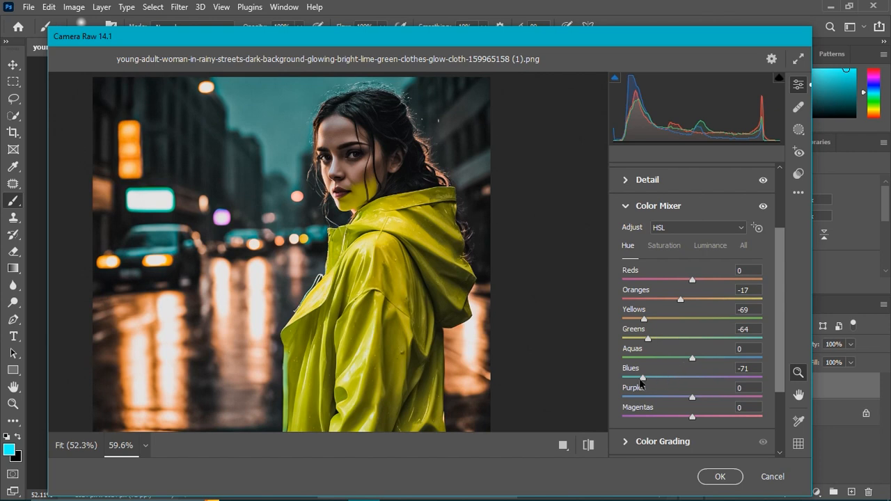
Step: Fine-tune the Blues hue to -74 and set the Purples hue to -2
{"action": "left_click_drag", "start_coordinate": [639, 381], "coordinate": [637, 381]}
{"action": "mouse_move", "coordinate": [439, 259]}
{"action": "left_mouse_down"}
{"action": "mouse_move", "coordinate": [445, 264]}
{"action": "mouse_move", "coordinate": [438, 270]}
{"action": "left_mouse_up"}
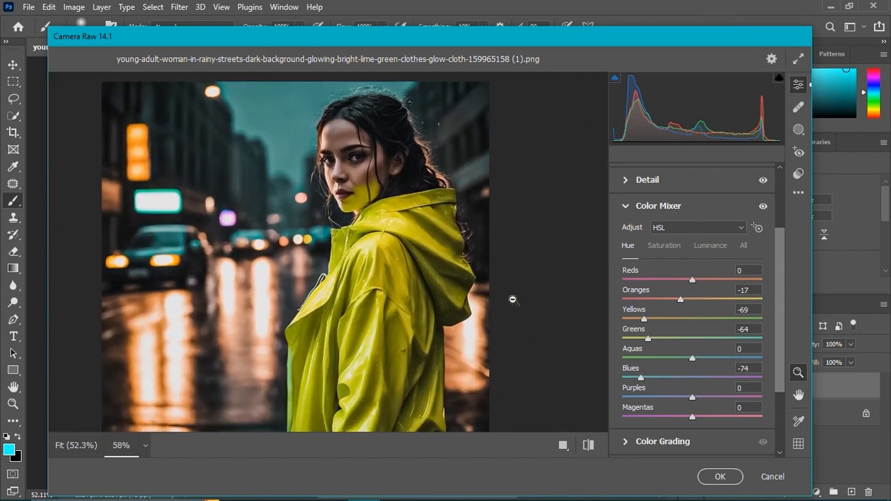
{"action": "left_click_drag", "start_coordinate": [692, 398], "coordinate": [691, 403]}
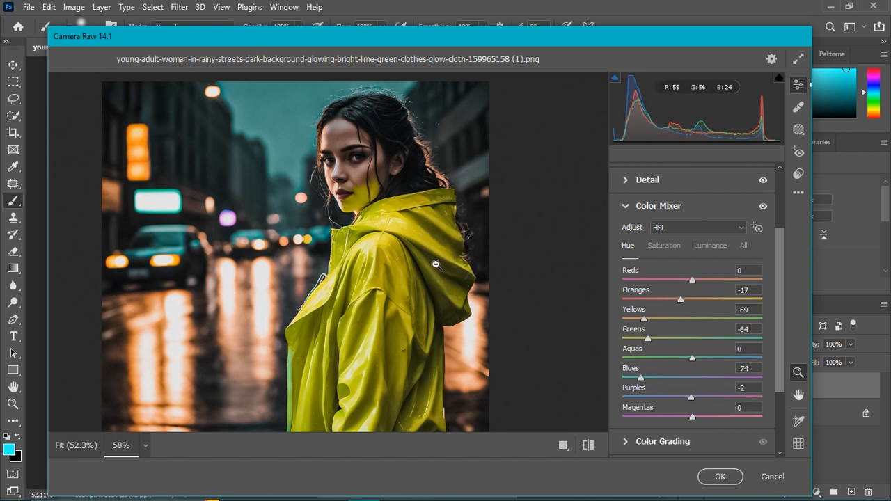
Step: Tint the midtones in Color Grading with hue 51 and saturation 51, and check the effect on the portrait
{"action": "scroll", "coordinate": [709, 439], "scroll_direction": "down", "scroll_amount": 2}
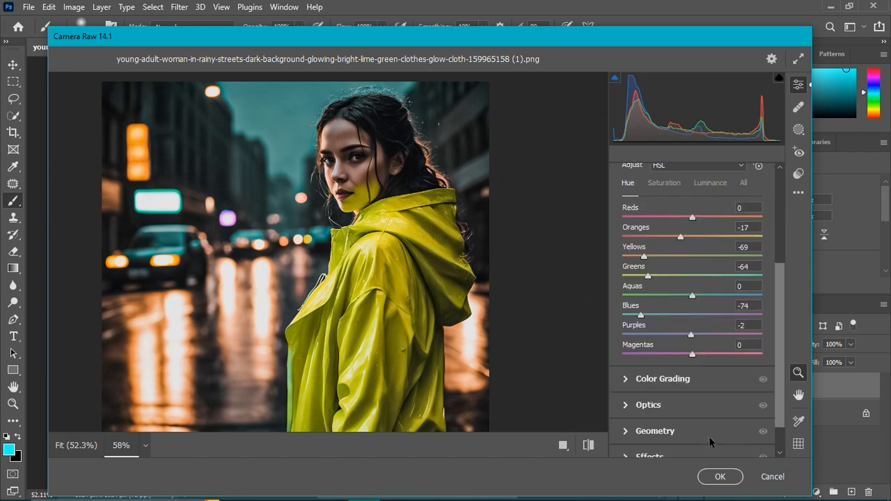
{"action": "left_click", "coordinate": [627, 381]}
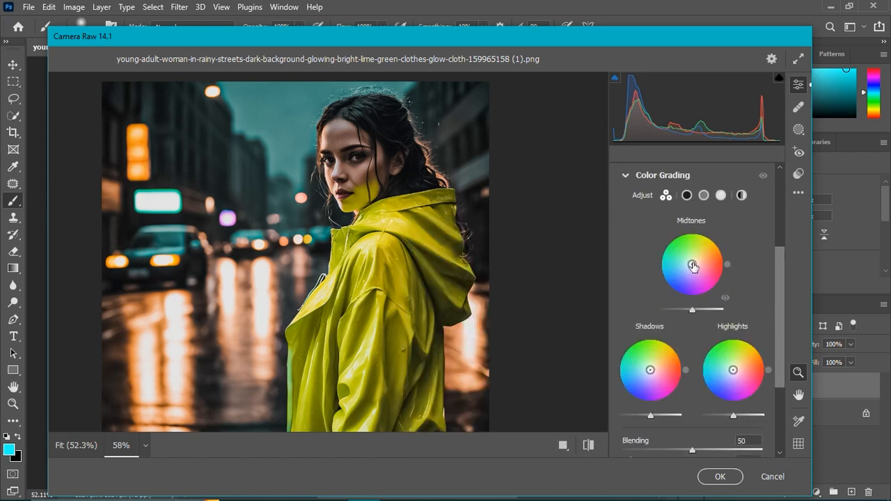
{"action": "left_click_drag", "start_coordinate": [692, 264], "coordinate": [702, 253]}
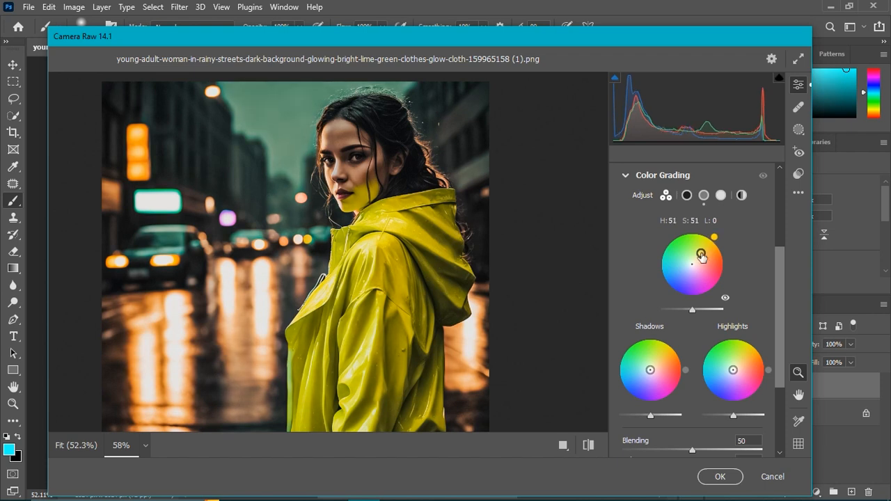
{"action": "scroll", "coordinate": [432, 155], "scroll_direction": "up", "scroll_amount": 5}
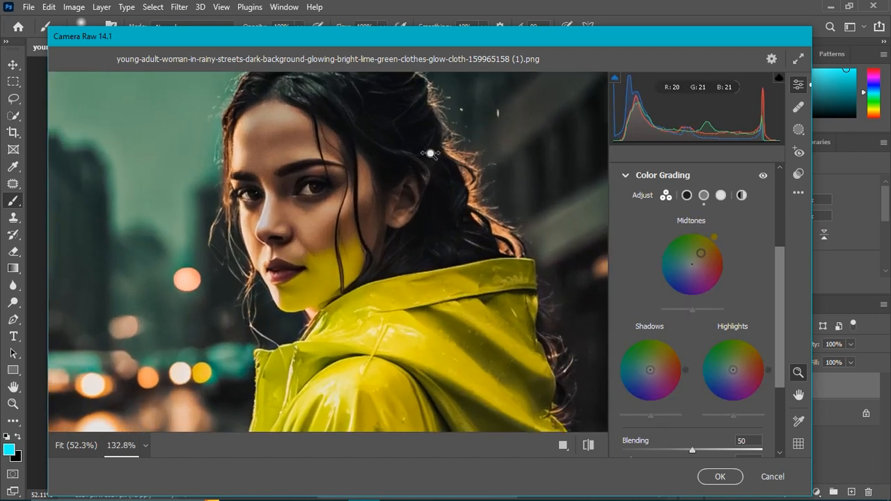
{"action": "scroll", "coordinate": [432, 154], "scroll_direction": "down", "scroll_amount": 5}
{"action": "scroll", "coordinate": [406, 156], "scroll_direction": "up", "scroll_amount": 3}
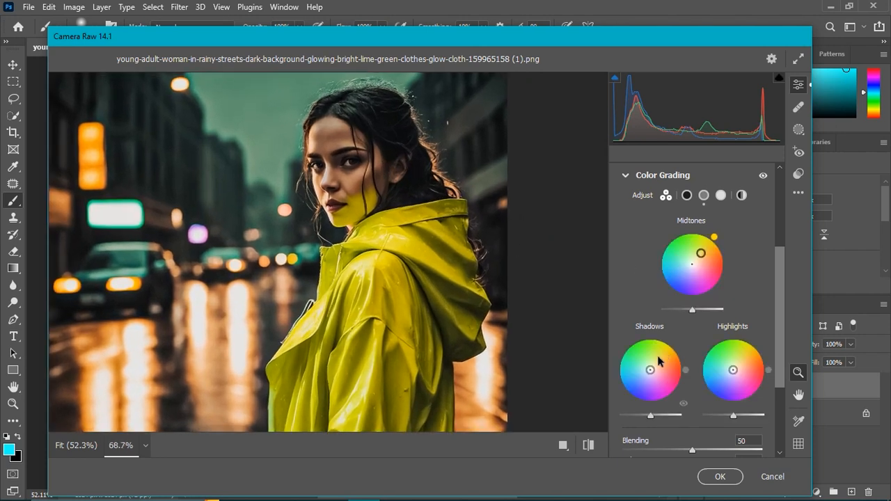
Step: Raise the midtones luminance to 71 and tint the shadows with hue 61 and saturation 3 in Color Grading
{"action": "left_click_drag", "start_coordinate": [692, 310], "coordinate": [714, 311]}
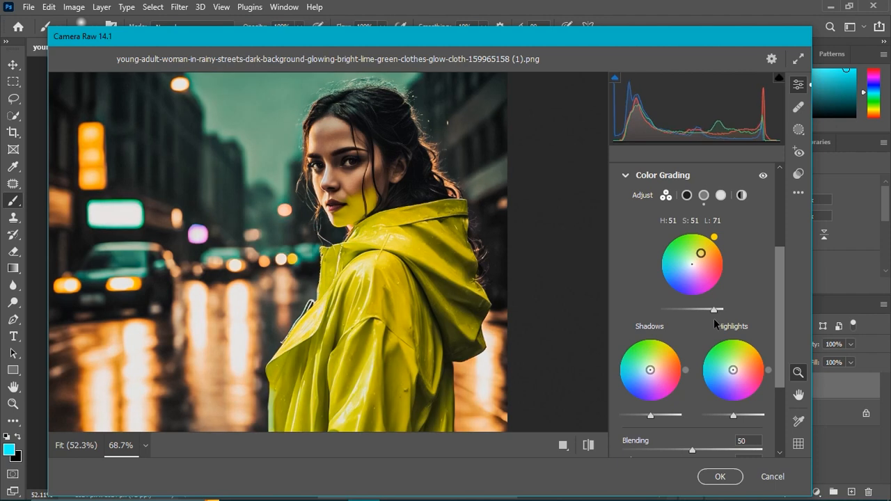
{"action": "left_click_drag", "start_coordinate": [455, 278], "coordinate": [438, 302]}
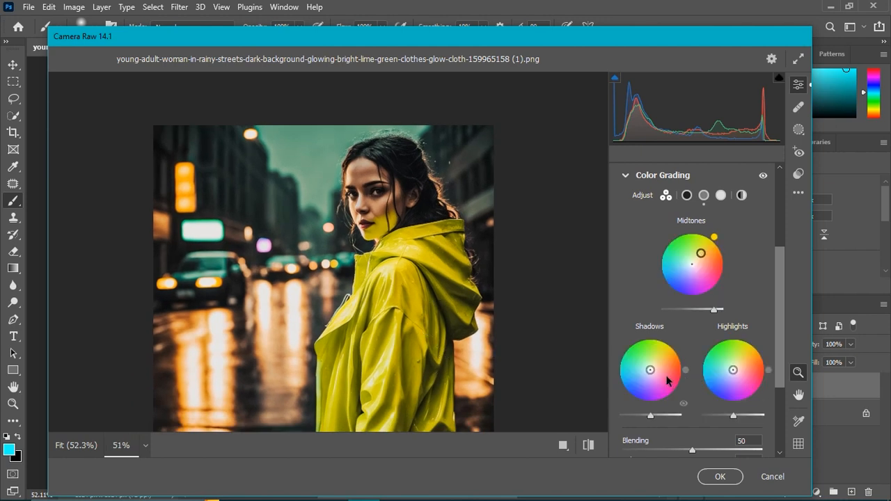
{"action": "left_click_drag", "start_coordinate": [650, 370], "coordinate": [661, 354]}
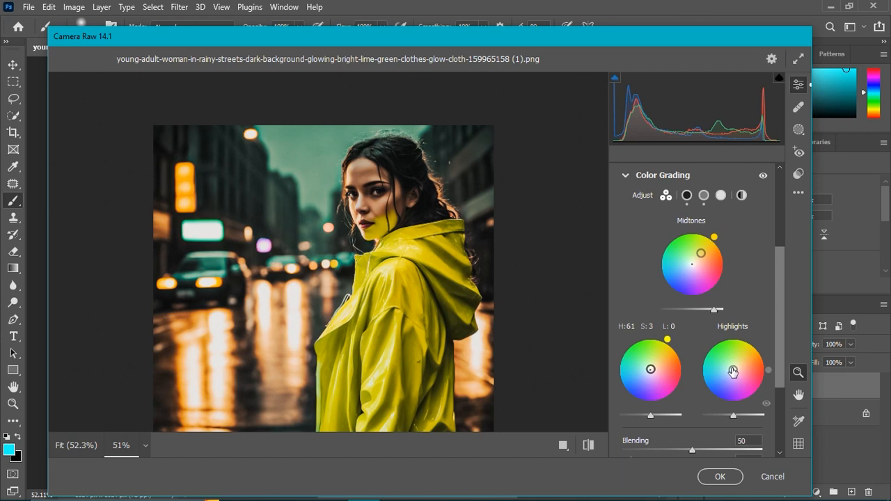
Step: Tint the highlights in Color Grading with hue 49 and saturation 23, and raise their luminance to 18
{"action": "mouse_move", "coordinate": [733, 369]}
{"action": "left_mouse_down"}
{"action": "mouse_move", "coordinate": [744, 363]}
{"action": "mouse_move", "coordinate": [730, 359]}
{"action": "mouse_move", "coordinate": [737, 364]}
{"action": "left_mouse_up"}
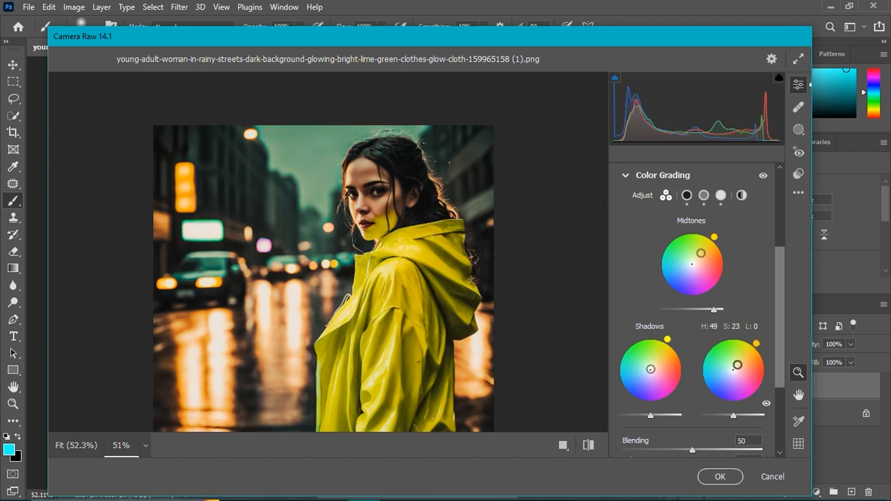
{"action": "mouse_move", "coordinate": [734, 416]}
{"action": "left_mouse_down"}
{"action": "mouse_move", "coordinate": [749, 416]}
{"action": "mouse_move", "coordinate": [739, 417]}
{"action": "left_mouse_up"}
Step: Try a Color Grading blending of 62 and compare the portrait before and after the adjustments
{"action": "scroll", "coordinate": [694, 430], "scroll_direction": "down", "scroll_amount": 3}
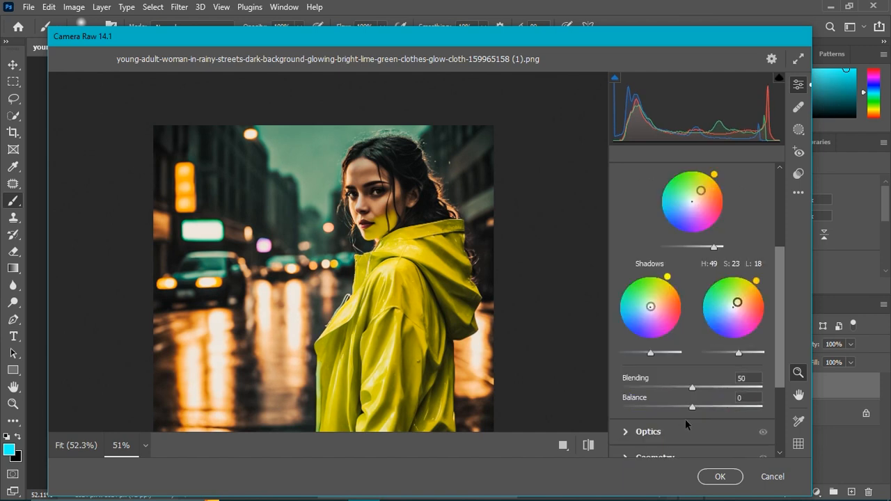
{"action": "left_click_drag", "start_coordinate": [722, 330], "coordinate": [710, 336]}
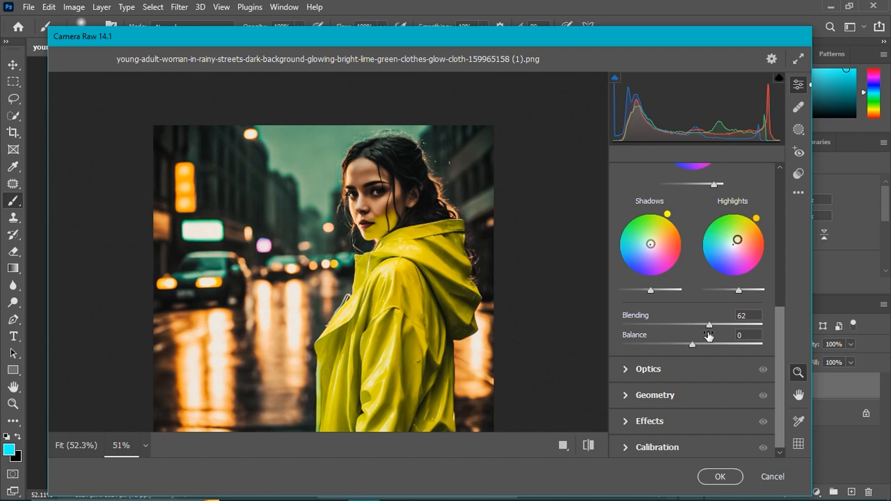
{"action": "scroll", "coordinate": [453, 302], "scroll_direction": "up", "scroll_amount": 5}
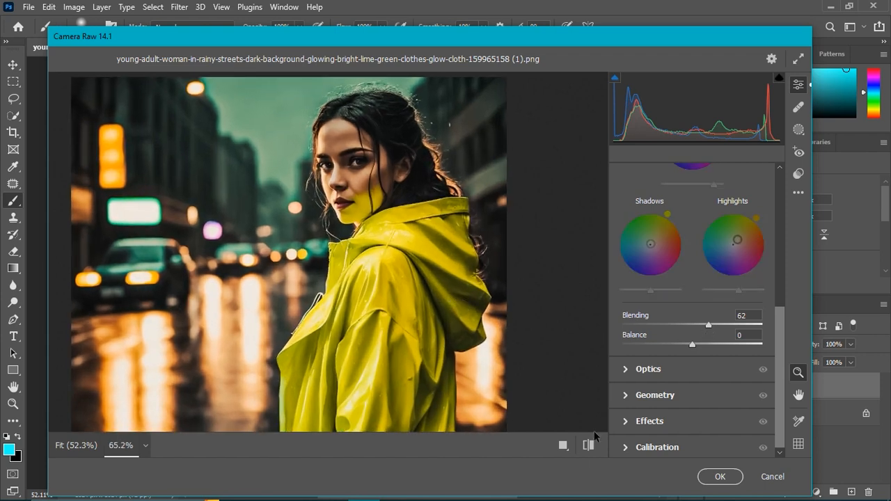
{"action": "left_click", "coordinate": [589, 445]}
{"action": "left_click", "coordinate": [589, 445]}
Step: Set the Color Grading balance to +29 and blending to 50, and apply the Camera Raw adjustments to the layer
{"action": "left_click_drag", "start_coordinate": [692, 346], "coordinate": [712, 346]}
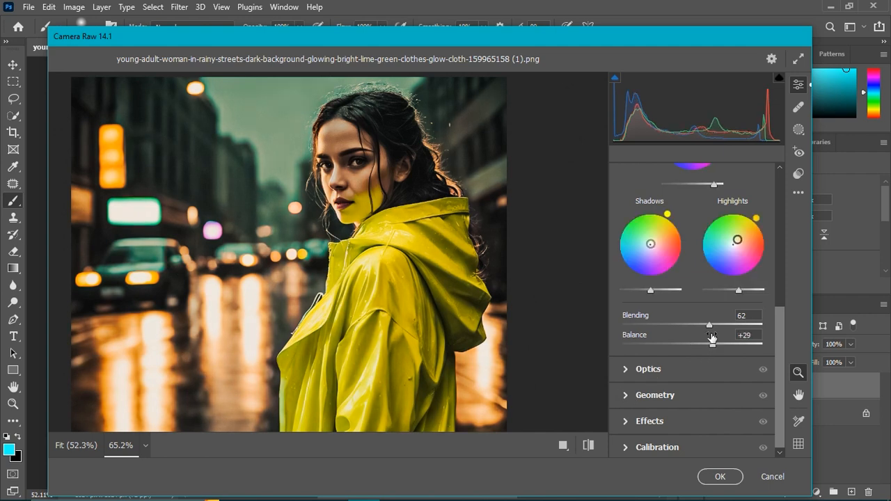
{"action": "left_click_drag", "start_coordinate": [709, 325], "coordinate": [691, 329]}
{"action": "mouse_move", "coordinate": [491, 292]}
{"action": "left_mouse_down"}
{"action": "mouse_move", "coordinate": [456, 293]}
{"action": "mouse_move", "coordinate": [483, 304]}
{"action": "left_mouse_up"}
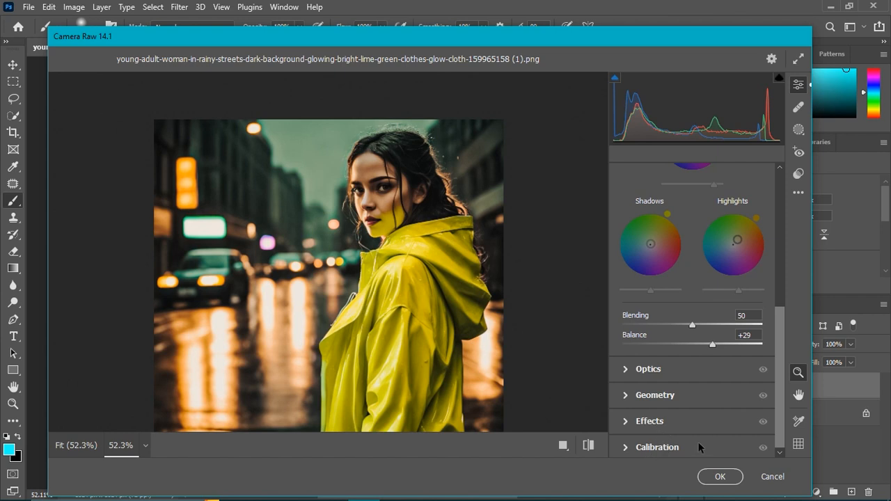
{"action": "left_click", "coordinate": [721, 478]}
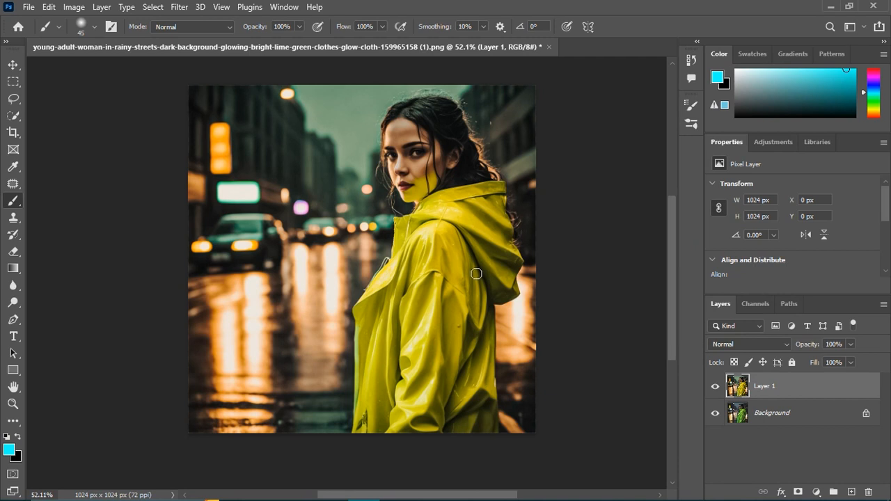
Step: Start a Color Balance adjustment on Layer 1 and slightly shift the colour levels of the midtones
{"action": "scroll", "coordinate": [408, 132], "scroll_direction": "up", "scroll_amount": 2}
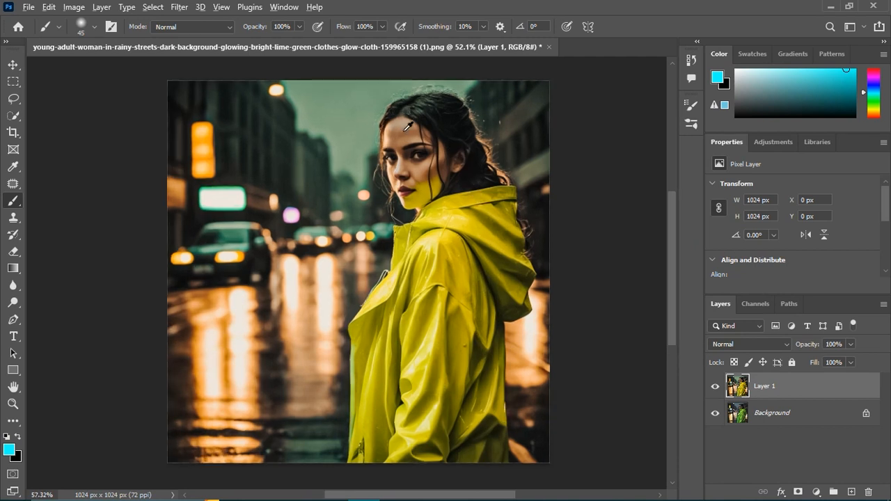
{"action": "scroll", "coordinate": [417, 135], "scroll_direction": "up", "scroll_amount": 4}
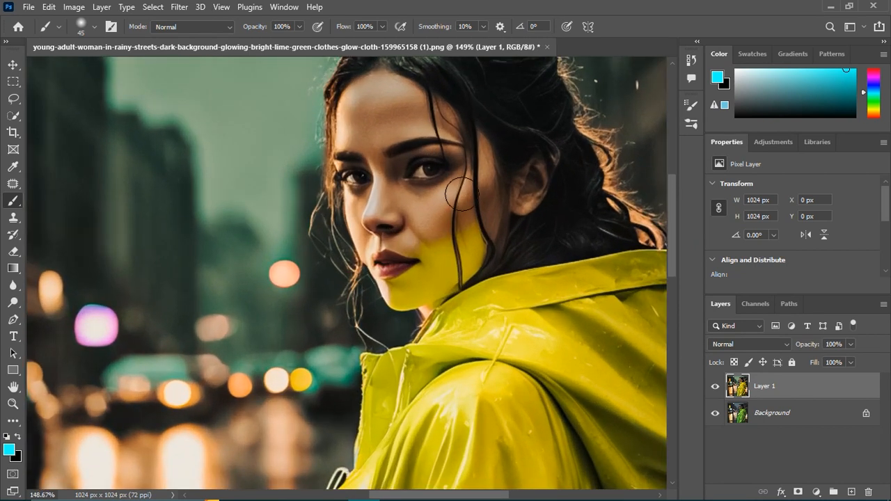
{"action": "scroll", "coordinate": [462, 258], "scroll_direction": "down", "scroll_amount": 5}
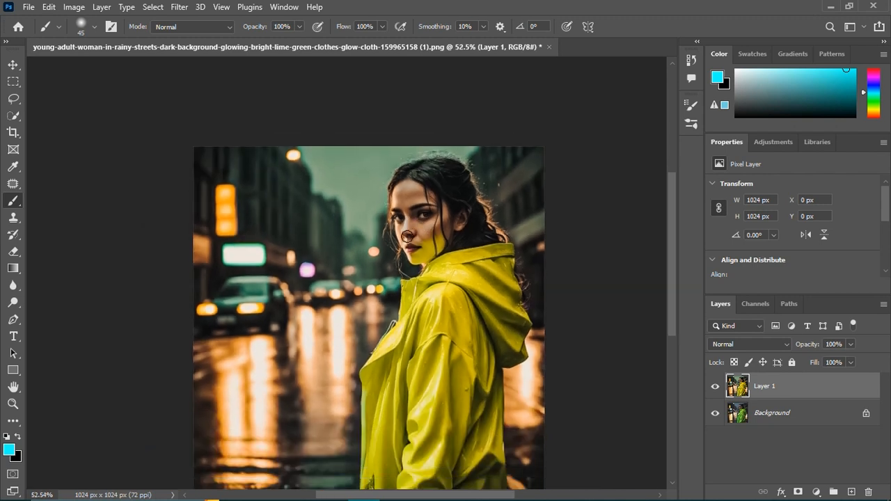
{"action": "scroll", "coordinate": [443, 179], "scroll_direction": "up", "scroll_amount": 2}
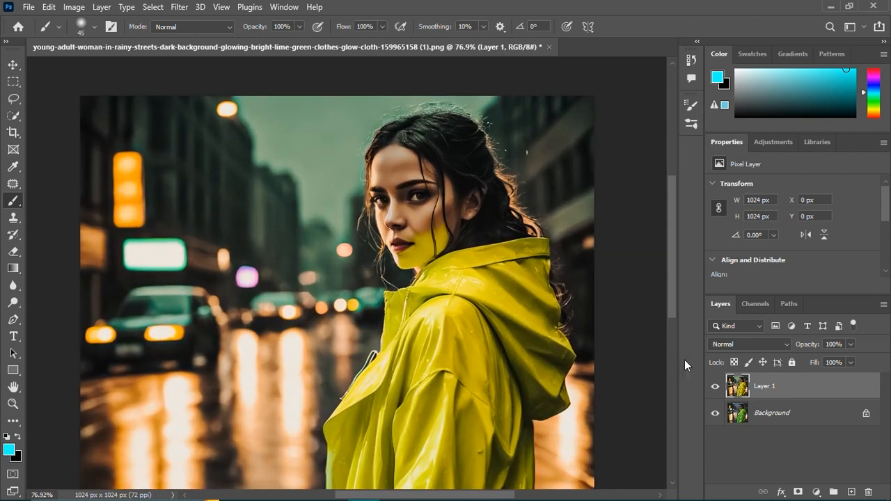
{"action": "left_click", "coordinate": [70, 8]}
{"action": "mouse_move", "coordinate": [73, 42]}
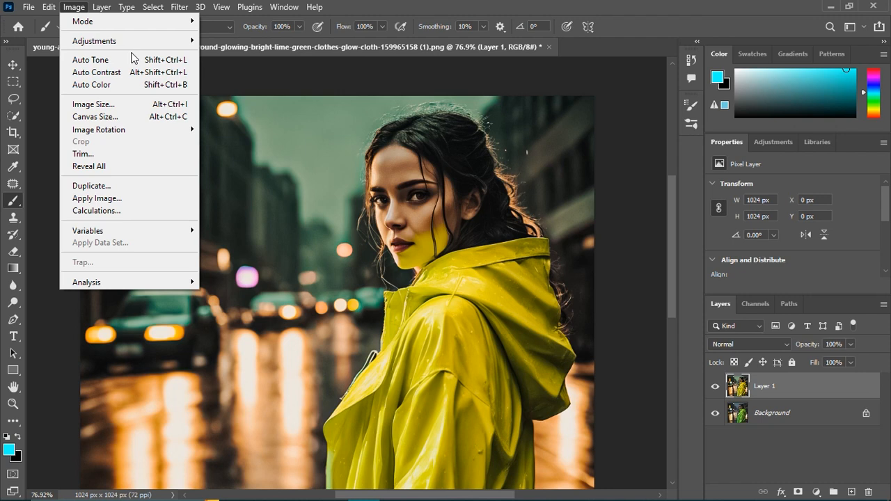
{"action": "mouse_move", "coordinate": [118, 42]}
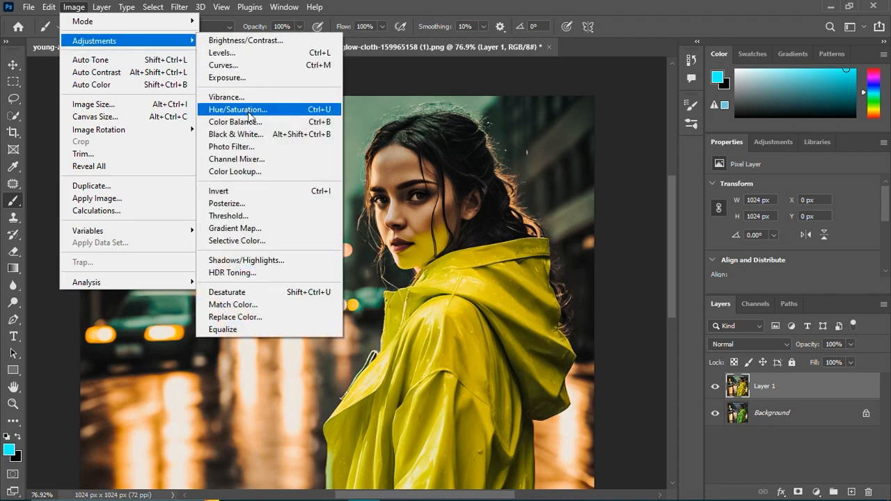
{"action": "left_click", "coordinate": [251, 122]}
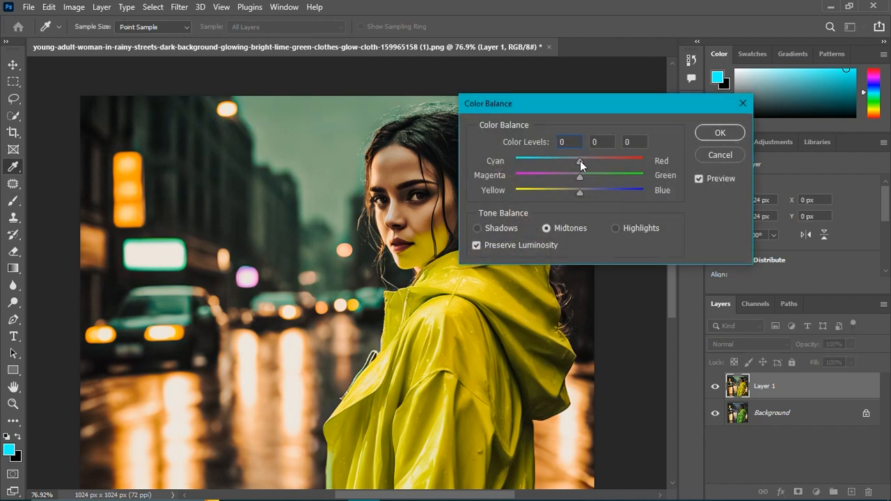
{"action": "left_click_drag", "start_coordinate": [580, 174], "coordinate": [576, 192]}
Step: Adjust the shadows colour levels slightly, set the highlights levels to +3, +1 and -4, and apply the Color Balance
{"action": "left_click", "coordinate": [477, 227]}
{"action": "left_click_drag", "start_coordinate": [575, 195], "coordinate": [585, 195]}
{"action": "left_click", "coordinate": [616, 228]}
{"action": "left_click_drag", "start_coordinate": [579, 194], "coordinate": [582, 163]}
{"action": "left_click", "coordinate": [719, 133]}
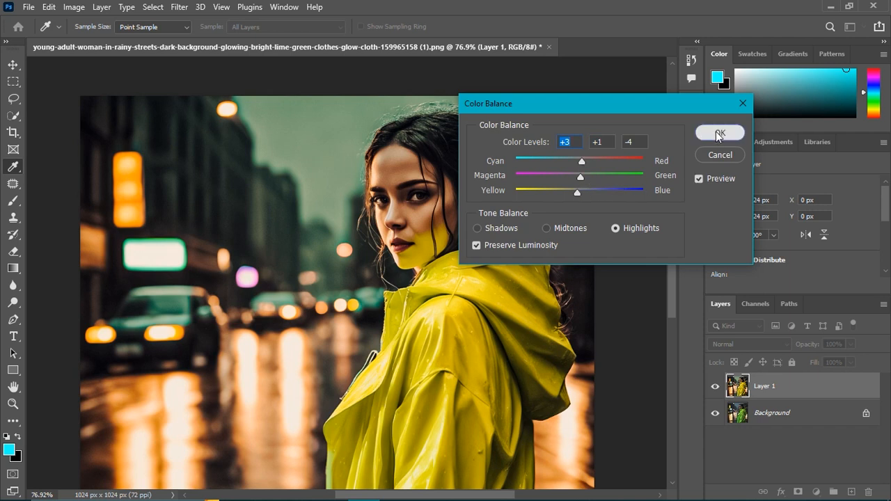
Step: Compare the graded Layer 1 with the original Background by toggling its visibility, and examine the whole portrait fitted to the screen
{"action": "key", "text": "b"}
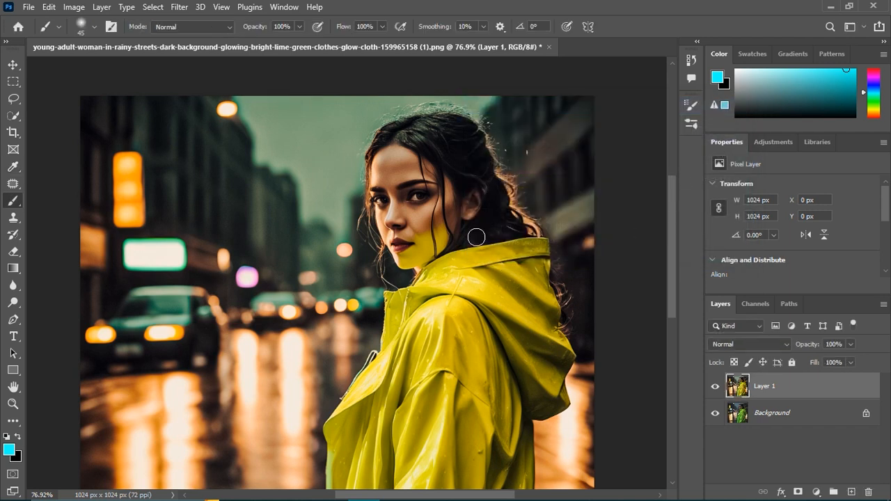
{"action": "scroll", "coordinate": [477, 239], "scroll_direction": "down", "scroll_amount": 3}
{"action": "scroll", "coordinate": [479, 244], "scroll_direction": "up", "scroll_amount": 2}
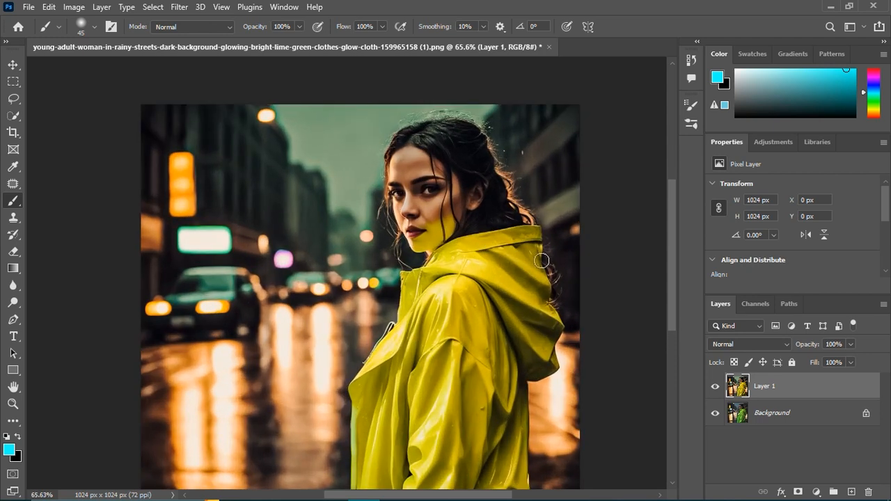
{"action": "left_click", "coordinate": [716, 387]}
{"action": "left_click", "coordinate": [717, 390]}
{"action": "scroll", "coordinate": [482, 273], "scroll_direction": "down", "scroll_amount": 3}
{"action": "scroll", "coordinate": [473, 270], "scroll_direction": "up", "scroll_amount": 2}
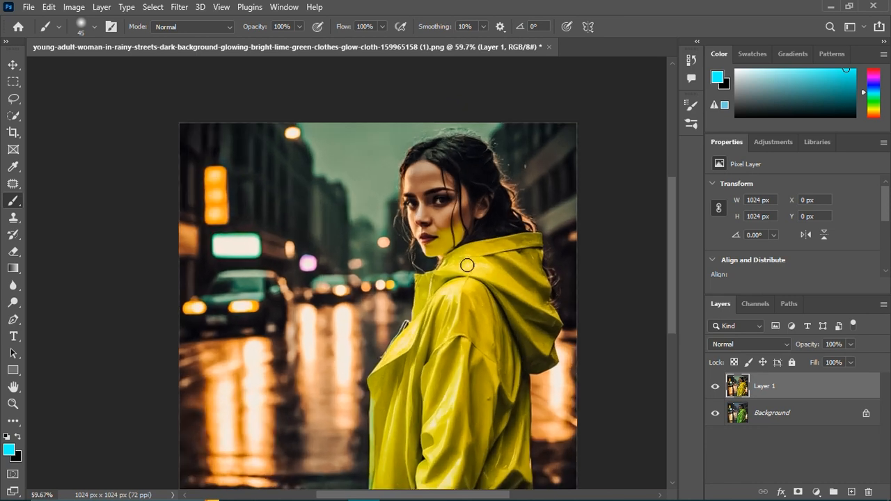
{"action": "scroll", "coordinate": [470, 268], "scroll_direction": "down", "scroll_amount": 1}
{"action": "scroll", "coordinate": [473, 185], "scroll_direction": "up", "scroll_amount": 1}
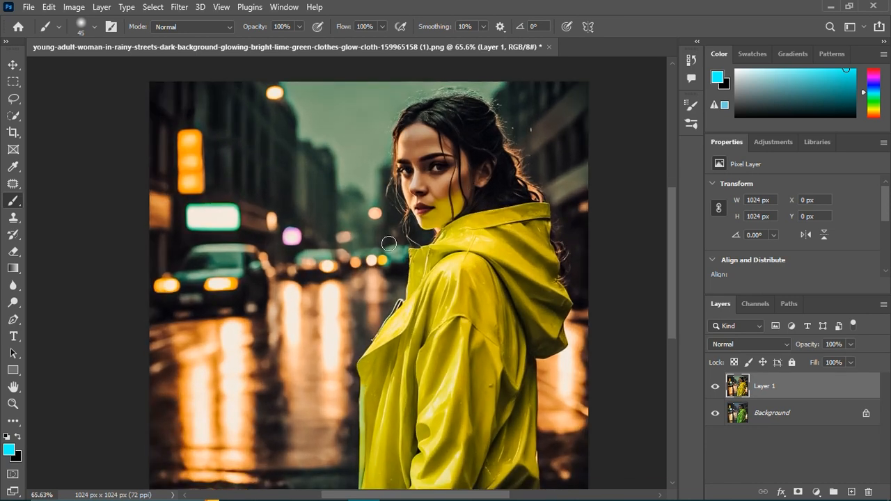
{"action": "key", "text": "ctrl+0"}
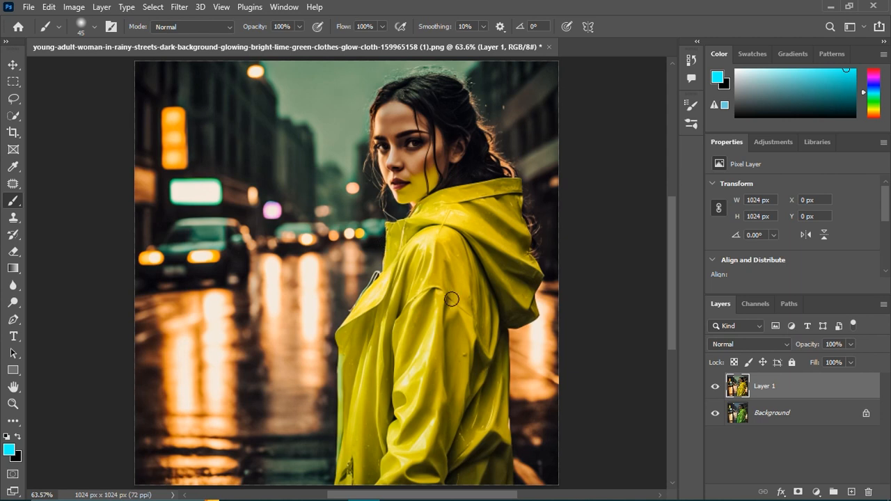
{"action": "left_click", "coordinate": [716, 386]}
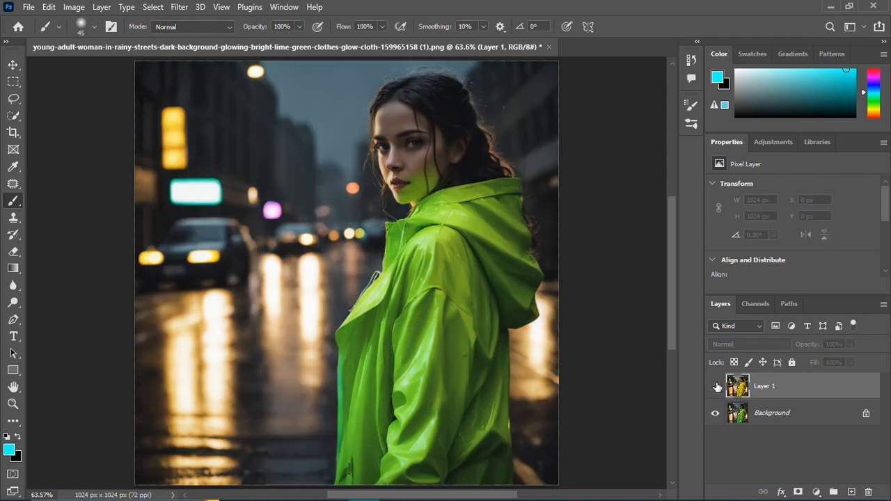
{"action": "left_click", "coordinate": [716, 386]}
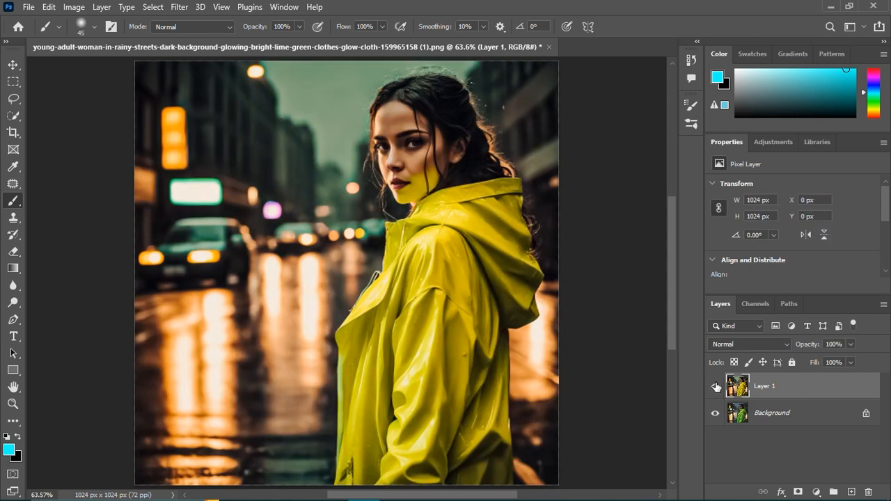